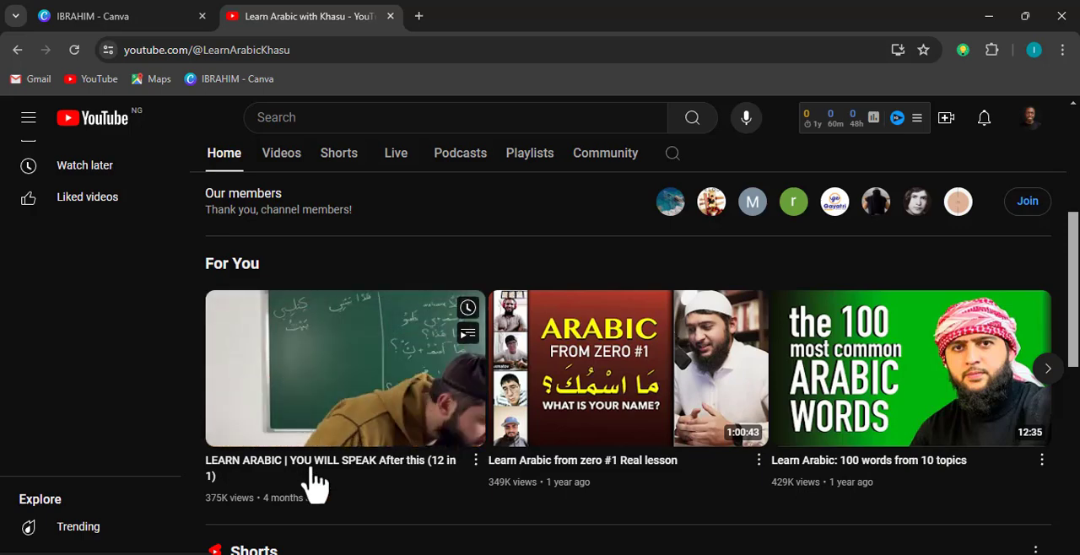
# Examine the lesson thumbnails on the Learn Arabic with Khasu channel page for reference
pyautogui.click(199, 456)
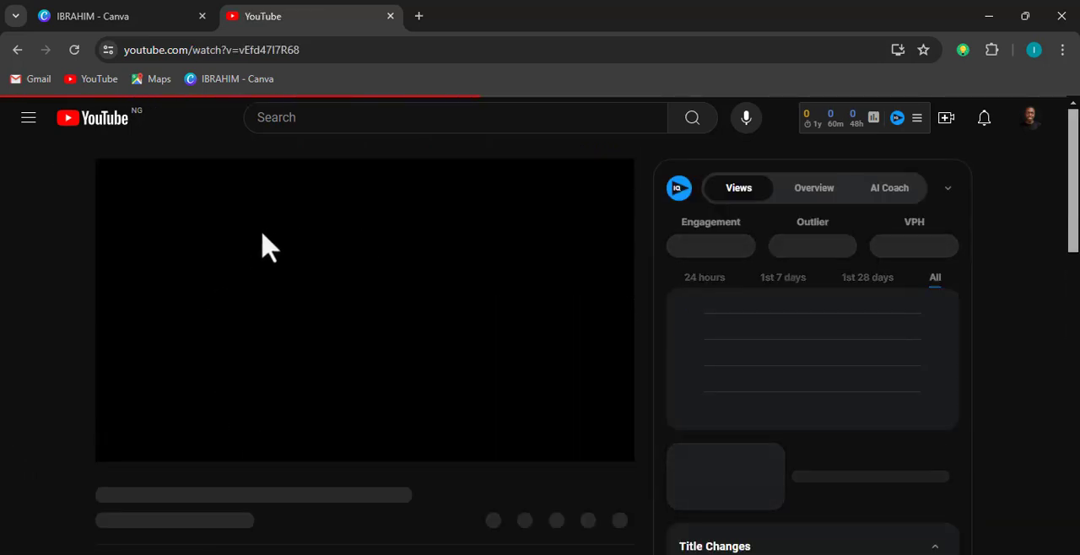
pyautogui.click(16, 51)
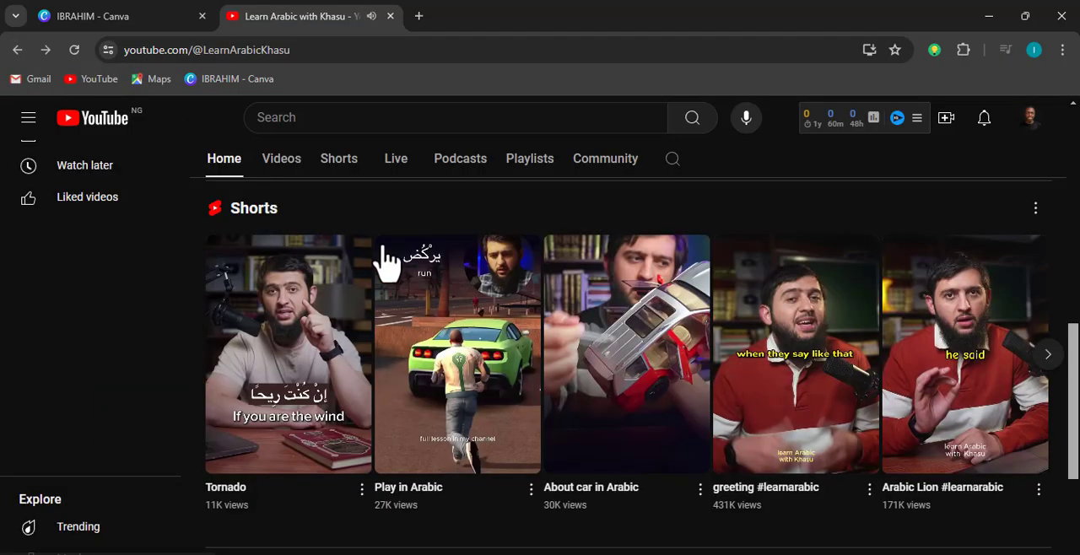
pyautogui.scroll(5, 457, 382)
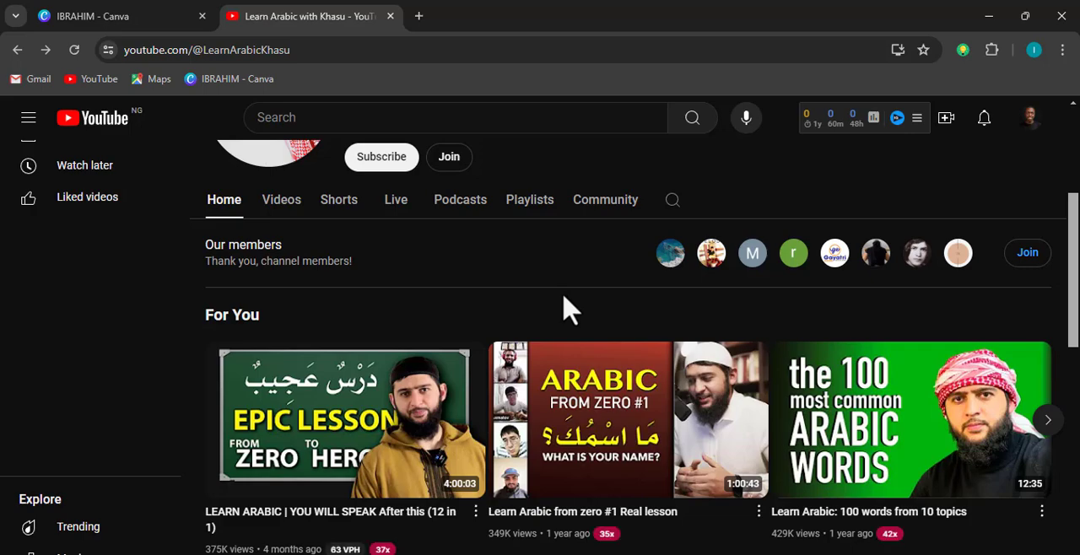
# Switch to Canva and create a new YouTube Thumbnail design, 1280 × 720 px, in the open empty folder
pyautogui.click(149, 14)
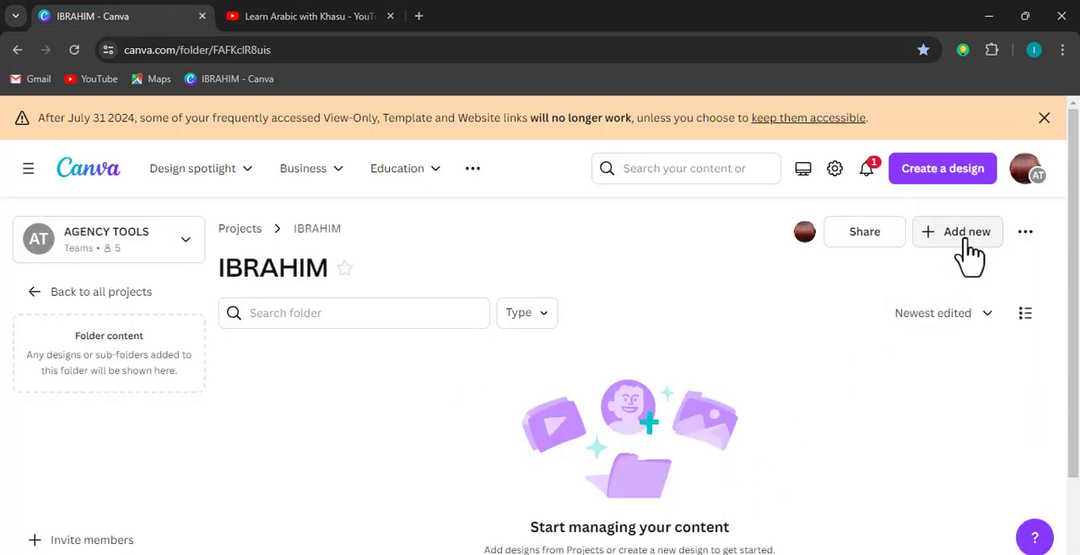
pyautogui.scroll(-1, 757, 495)
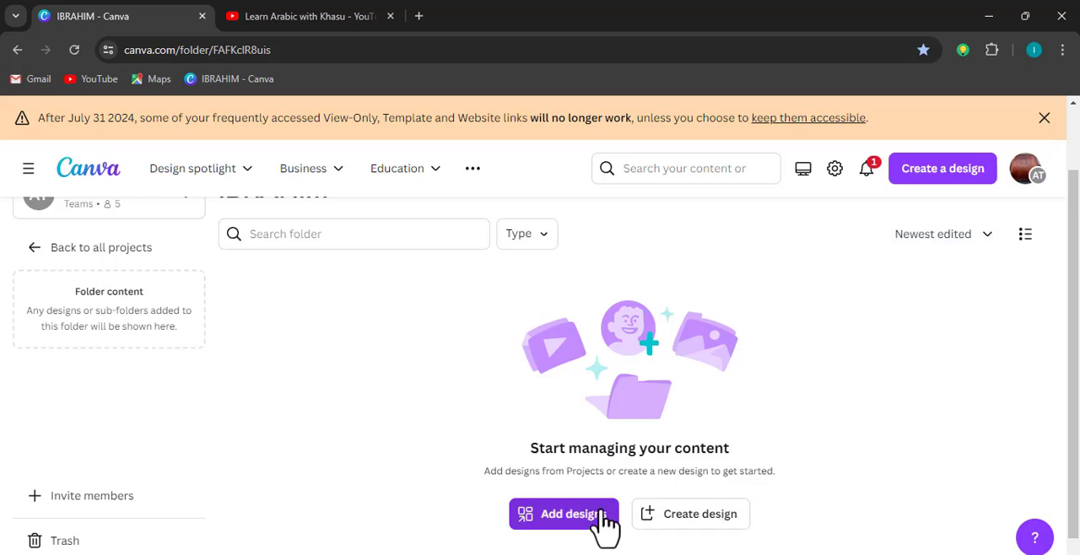
pyautogui.click(675, 524)
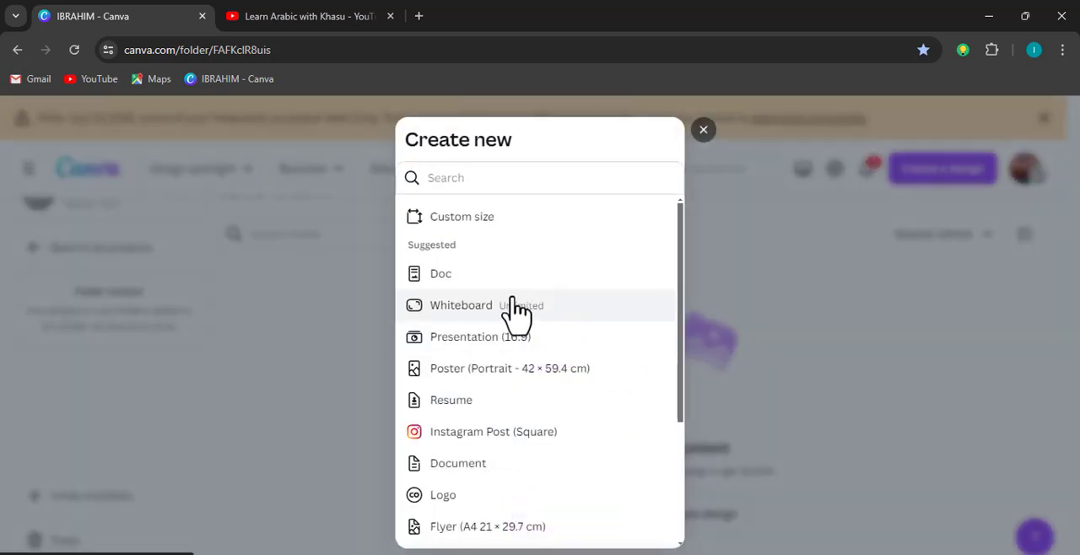
pyautogui.click(529, 181)
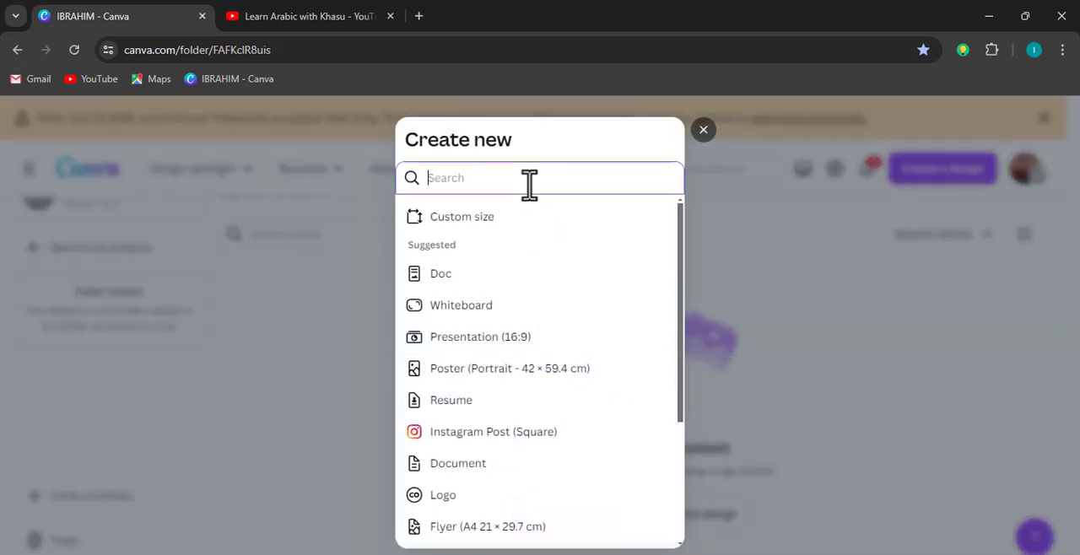
pyautogui.write('THUMBNAIL')
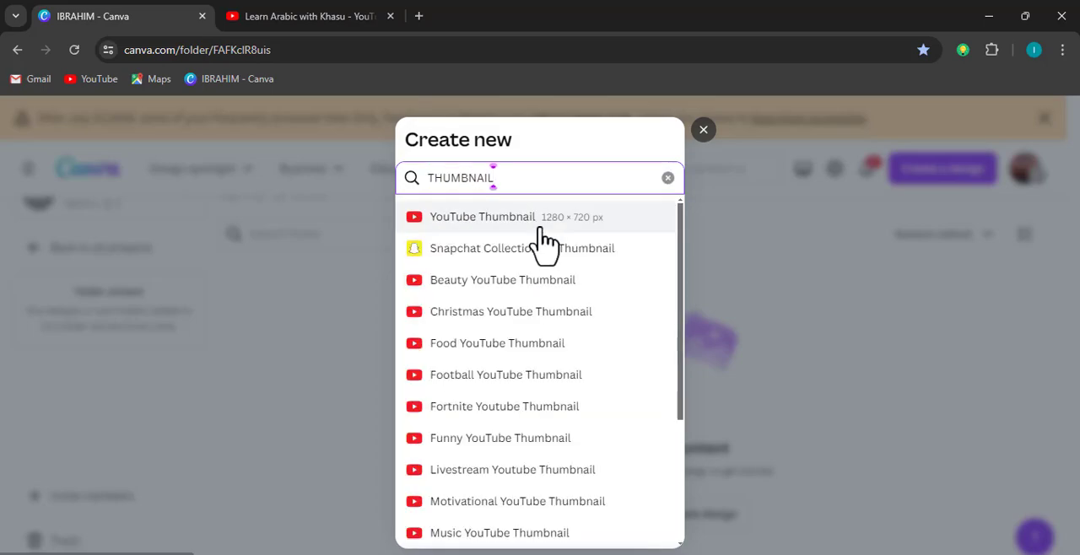
pyautogui.click(540, 224)
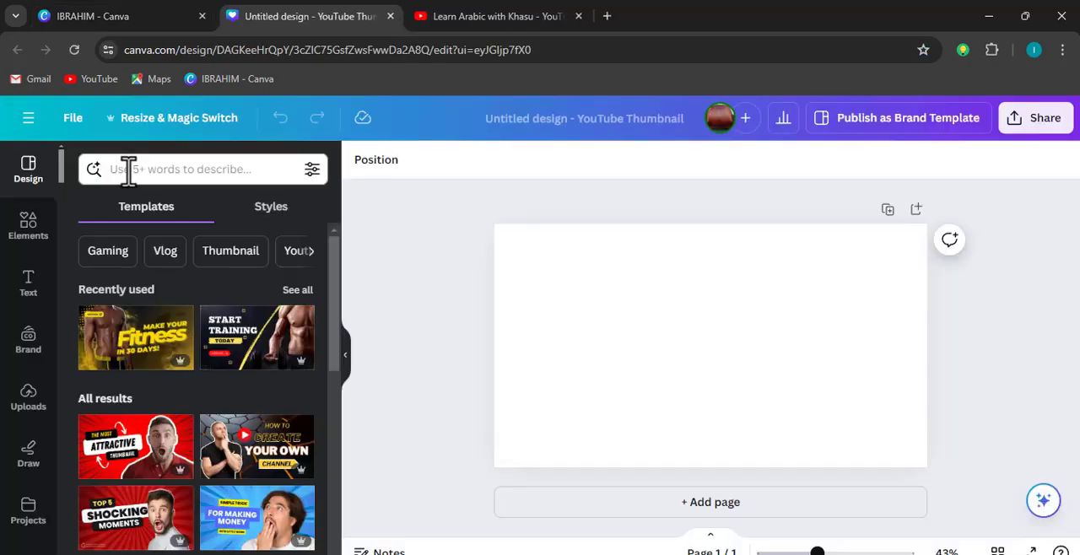
# Search the elements for CLASS BOARD and place the light wood-framed green chalkboard graphic slightly left of the page centre
pyautogui.click(12, 230)
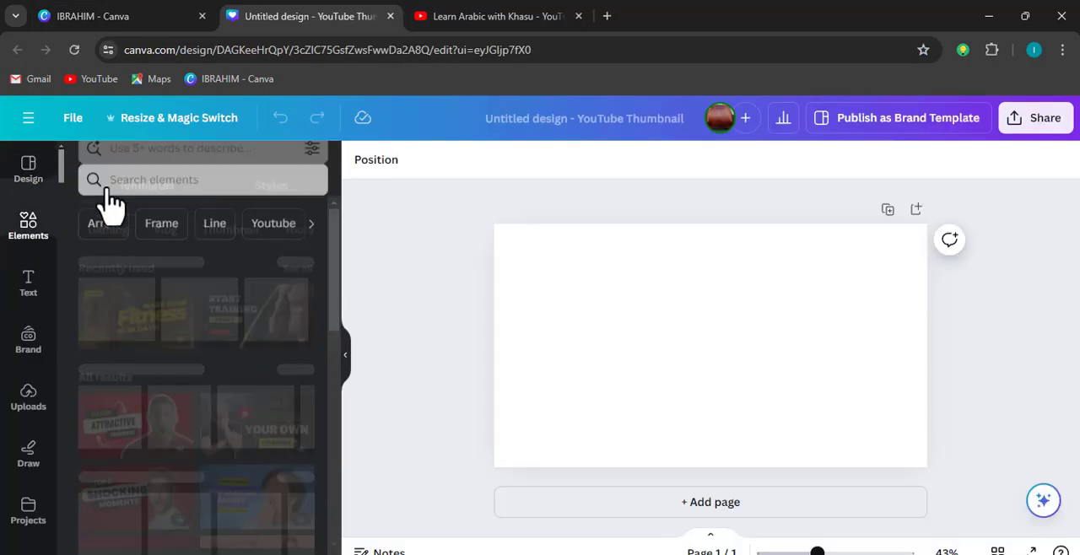
pyautogui.click(140, 168)
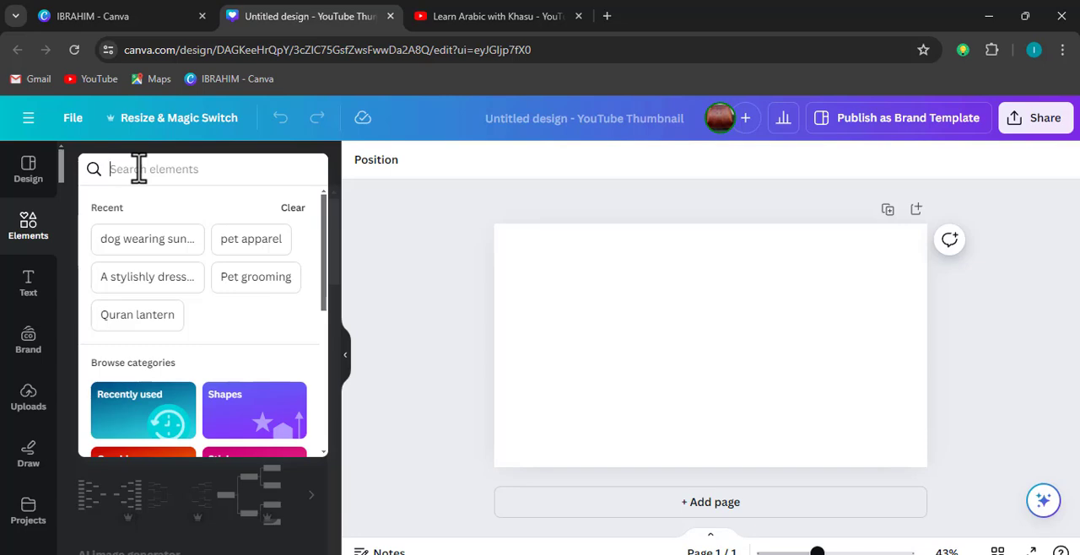
pyautogui.write('CLASS BOARD')
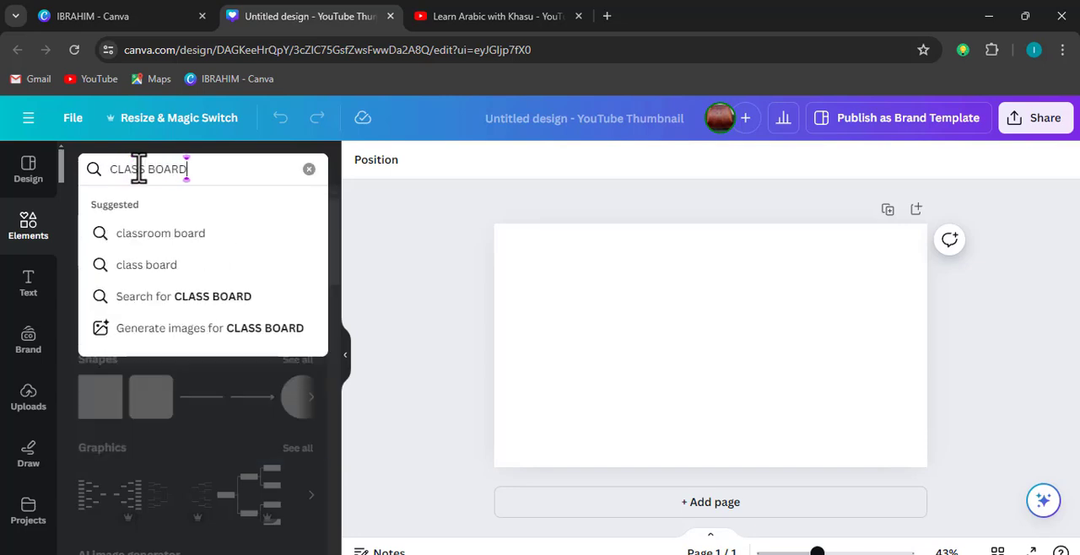
pyautogui.press('Return')
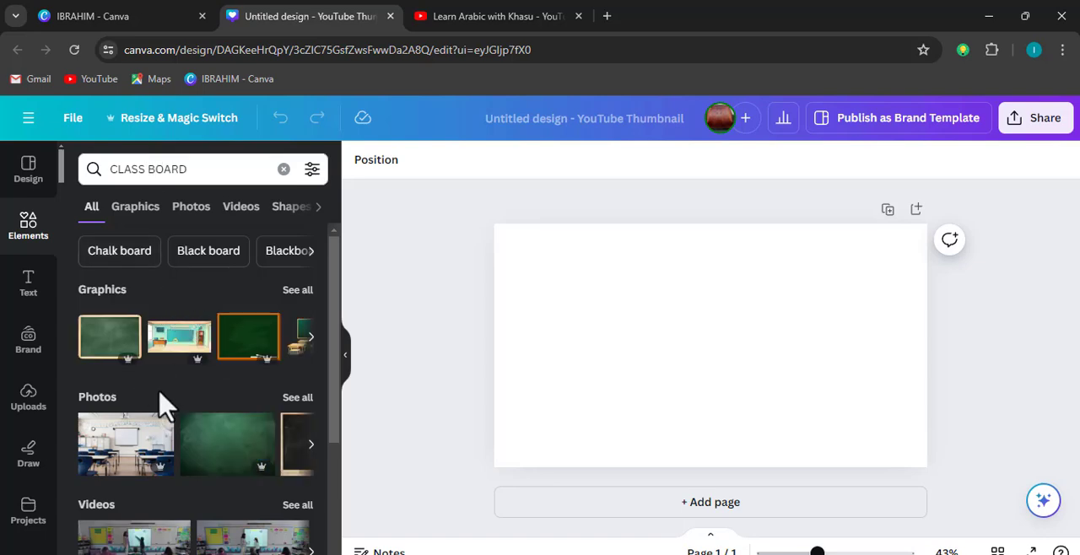
pyautogui.click(110, 346)
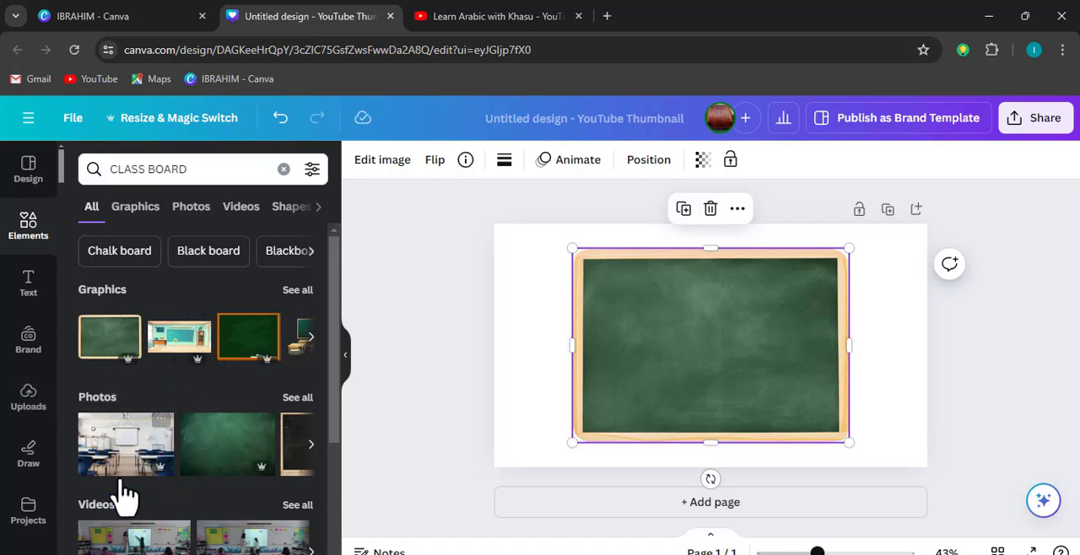
pyautogui.scroll(-2, 211, 486)
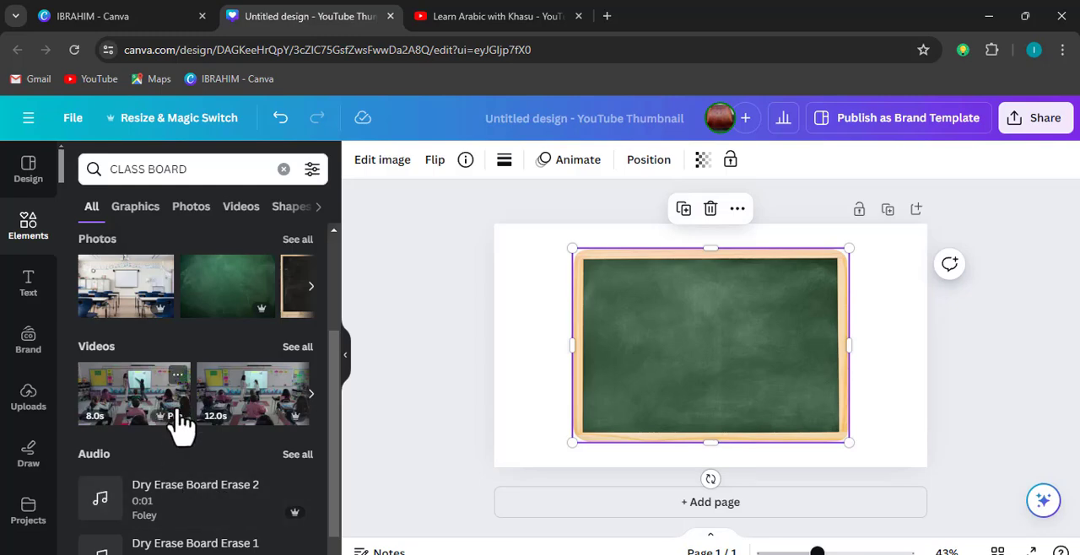
pyautogui.scroll(2, 254, 385)
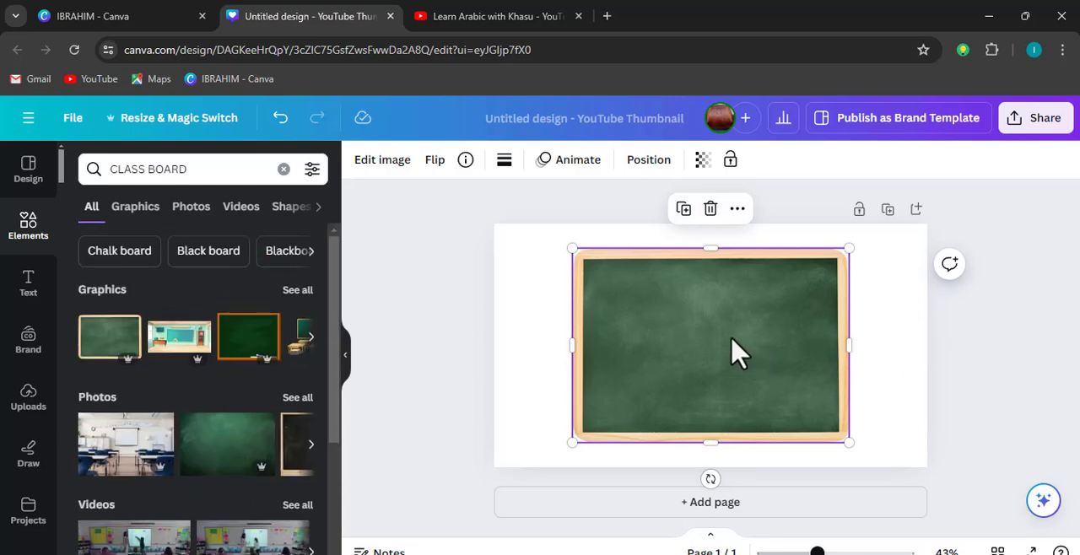
pyautogui.moveTo(738, 352); pyautogui.dragTo(695, 338)
# Set the page background to the near-black solid colour #0E0E0E
pyautogui.click(911, 271)
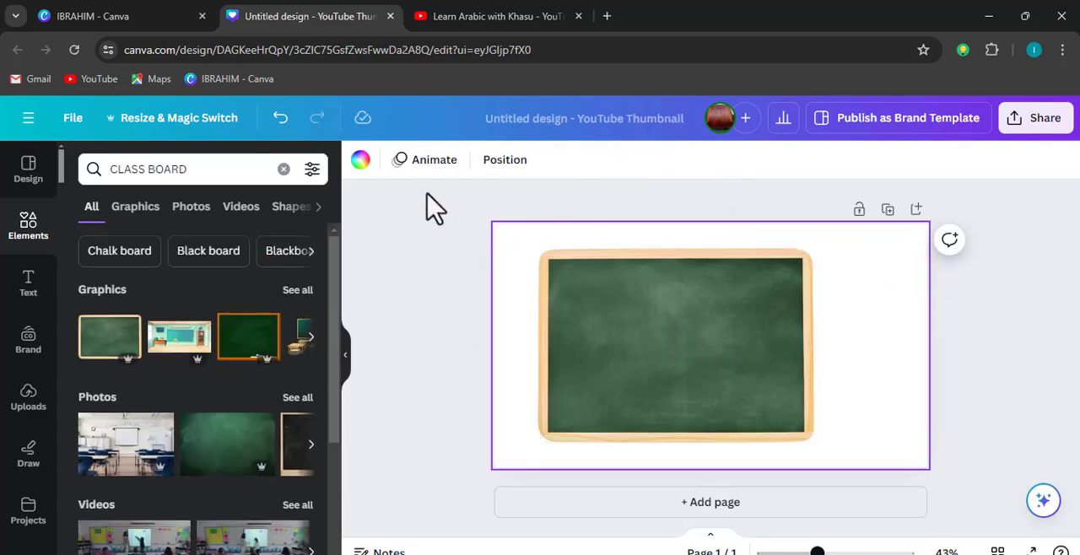
pyautogui.click(361, 160)
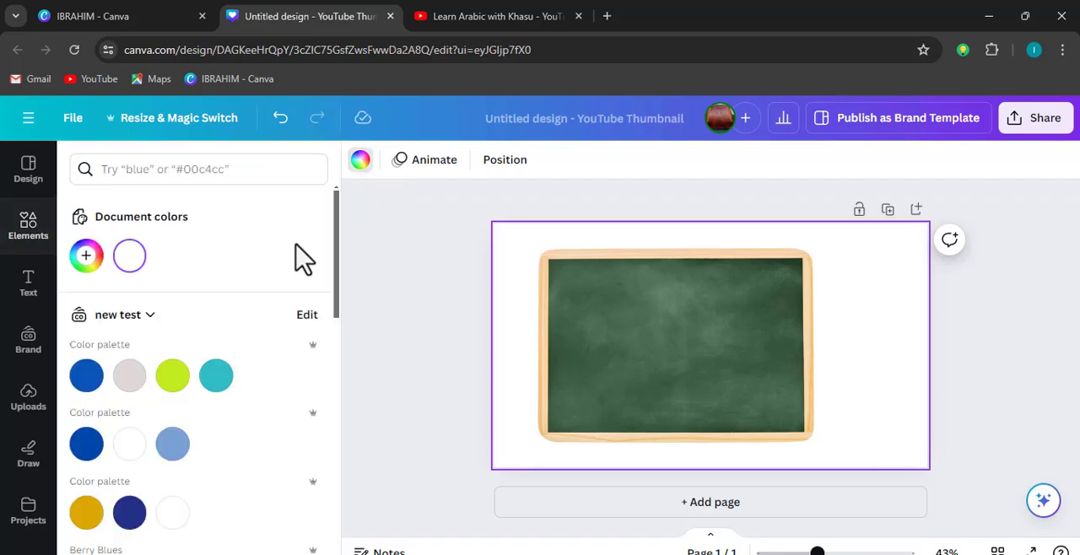
pyautogui.click(86, 259)
pyautogui.click(87, 268)
pyautogui.click(87, 268)
pyautogui.click(91, 395)
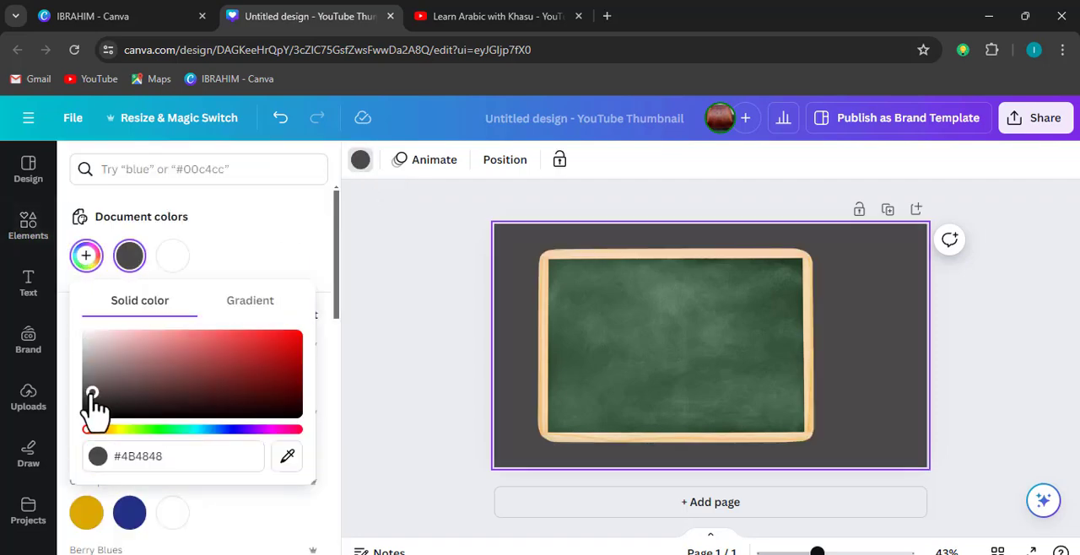
pyautogui.moveTo(91, 395); pyautogui.dragTo(87, 414)
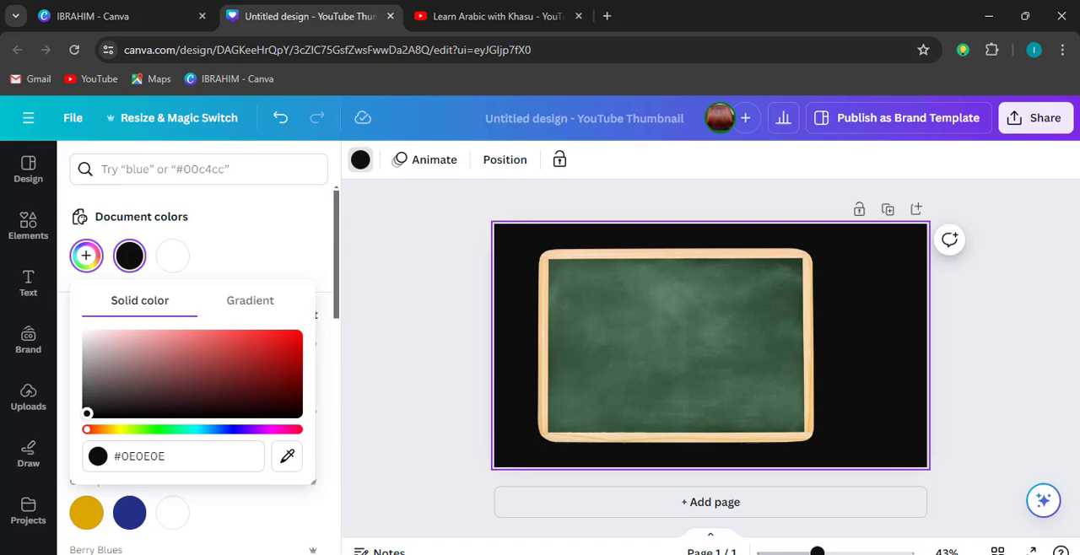
pyautogui.click(496, 297)
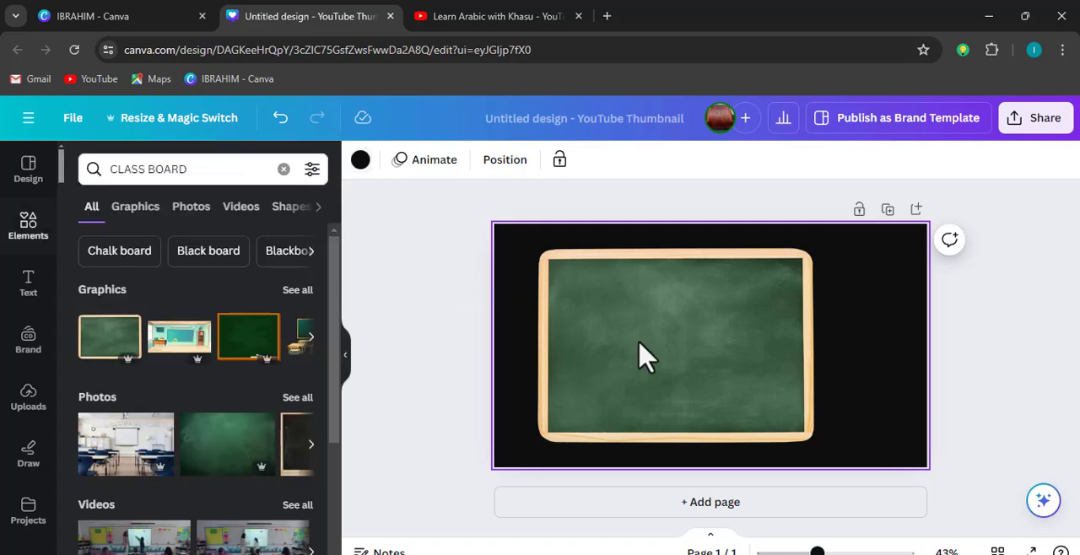
# Search the text fonts for ARABIC and add a Noto Naskh Arabic text box to the chalkboard
pyautogui.click(22, 286)
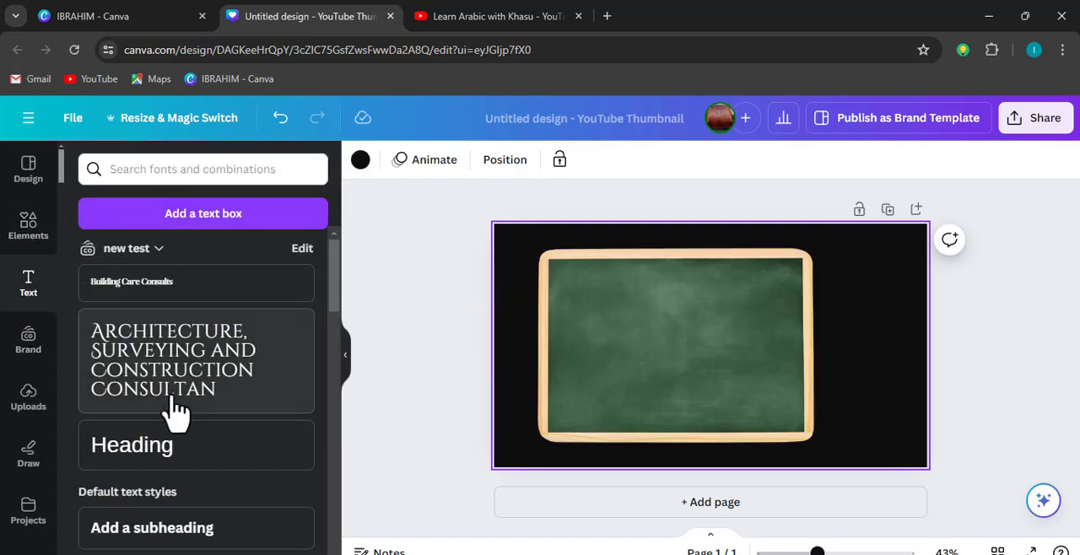
pyautogui.scroll(-2, 174, 406)
pyautogui.scroll(2, 174, 405)
pyautogui.click(169, 169)
pyautogui.write('ARA')
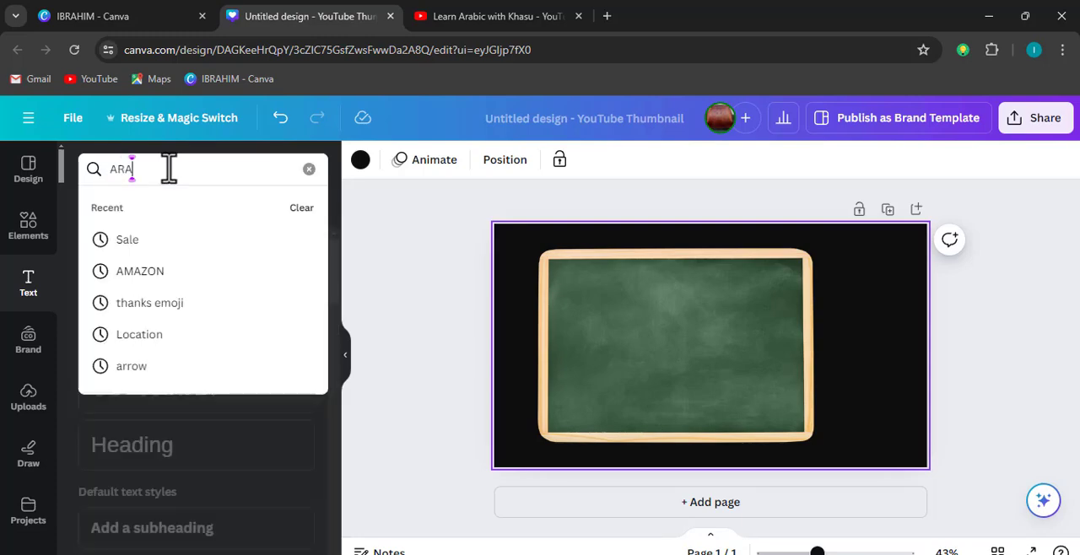
pyautogui.write('BIC')
pyautogui.press('Return')
pyautogui.click(173, 412)
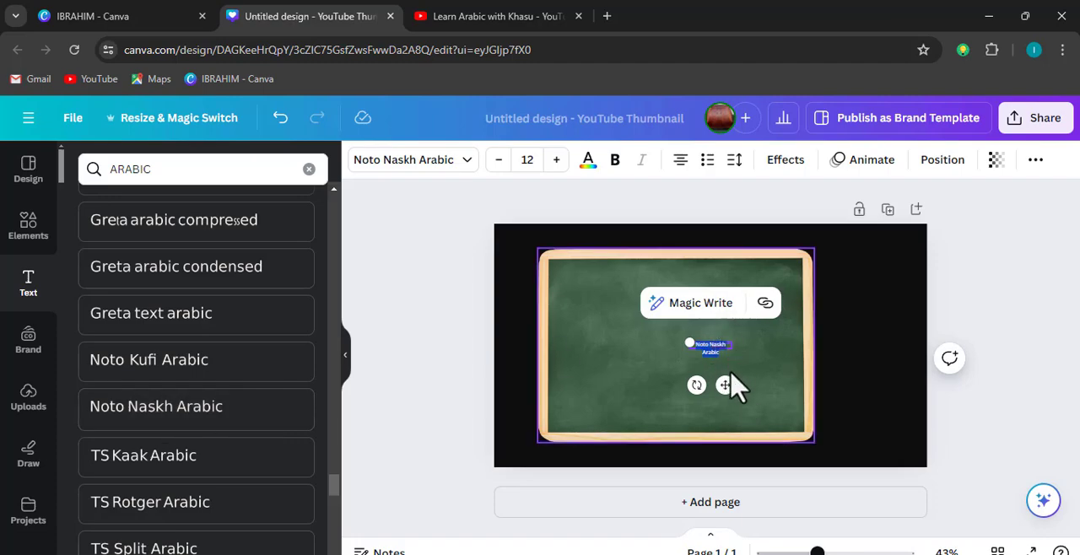
# Widen the Noto Naskh Arabic text box to fit one line and enlarge it to font size 38.7
pyautogui.scroll(3, 740, 391)
pyautogui.scroll(2, 741, 391)
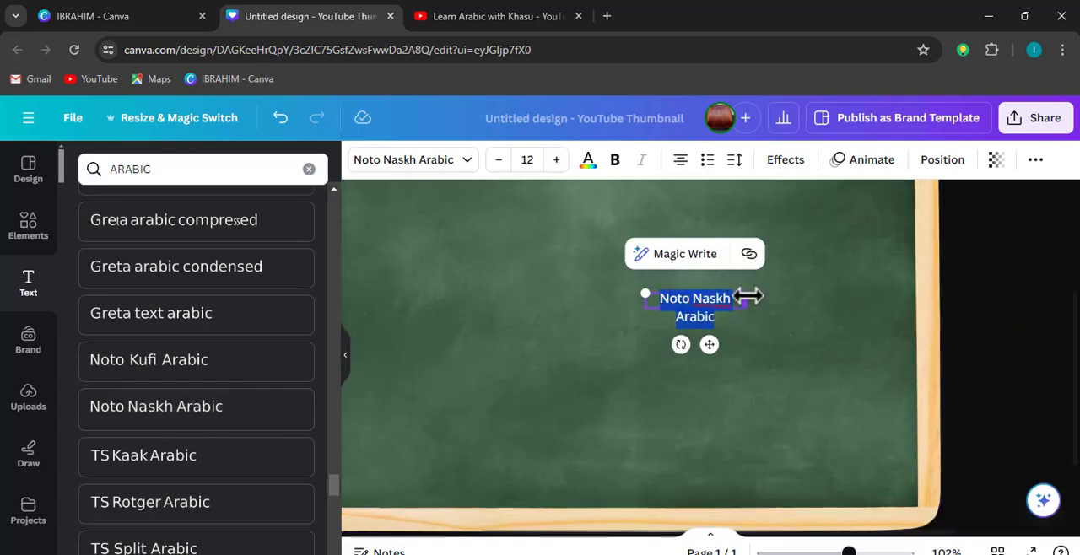
pyautogui.moveTo(746, 295); pyautogui.dragTo(830, 296)
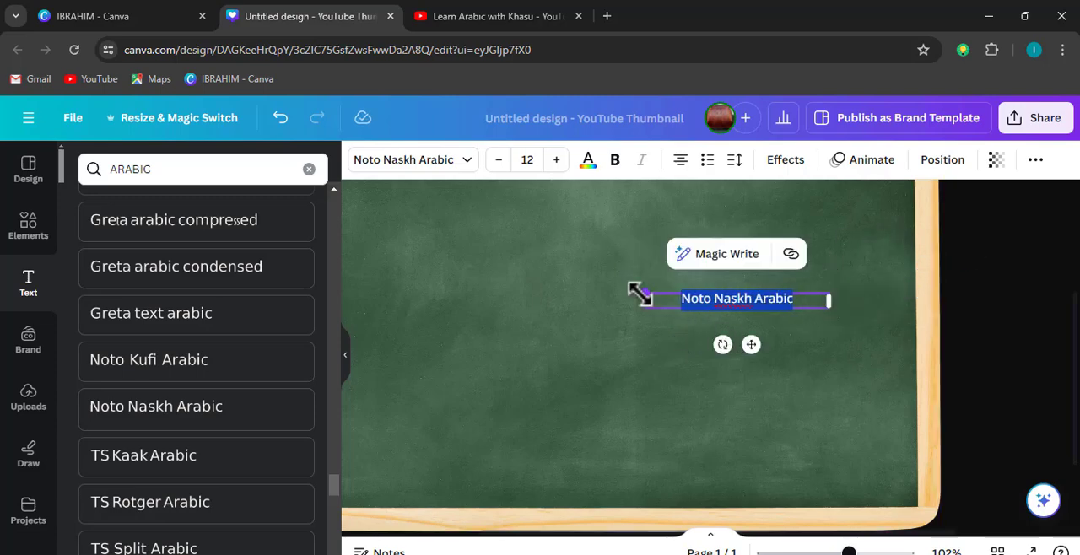
pyautogui.moveTo(643, 292); pyautogui.dragTo(393, 245)
pyautogui.scroll(-3, 755, 362)
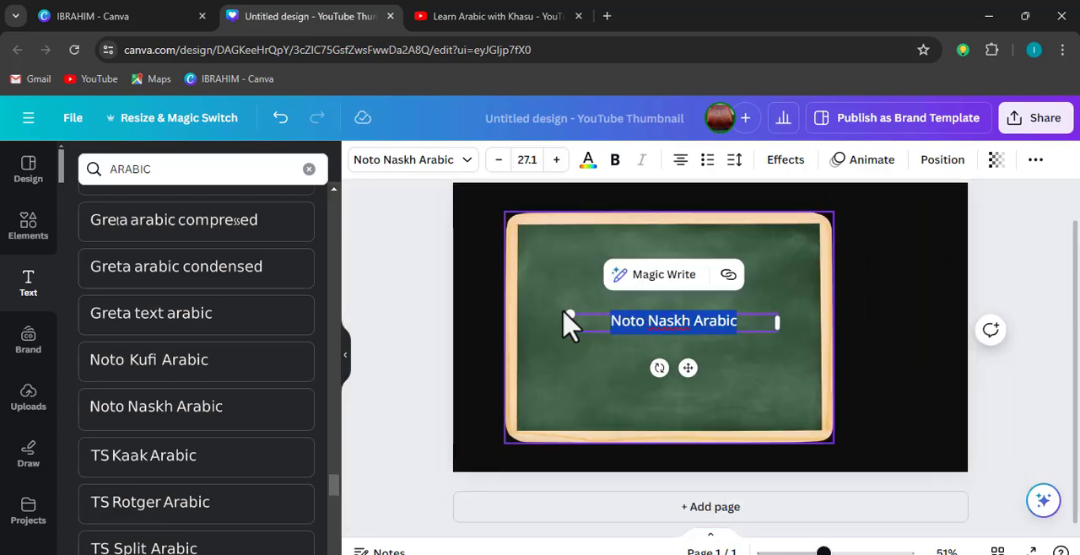
pyautogui.moveTo(567, 321); pyautogui.dragTo(482, 278)
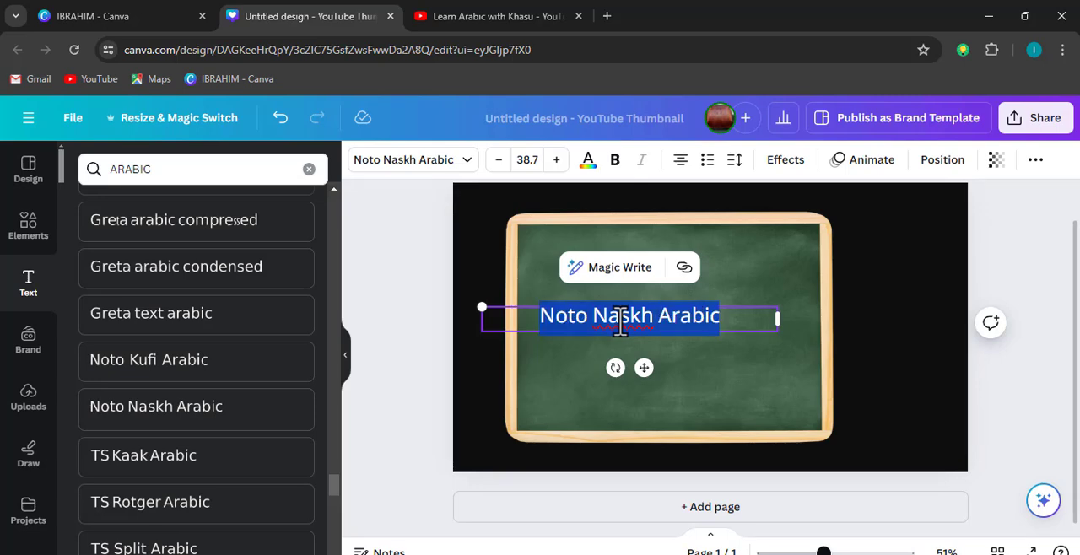
# Replace the placeholder text with the phrase "كيف حالك؟" in bold at font size 53.7
pyautogui.write('كيف حالك')
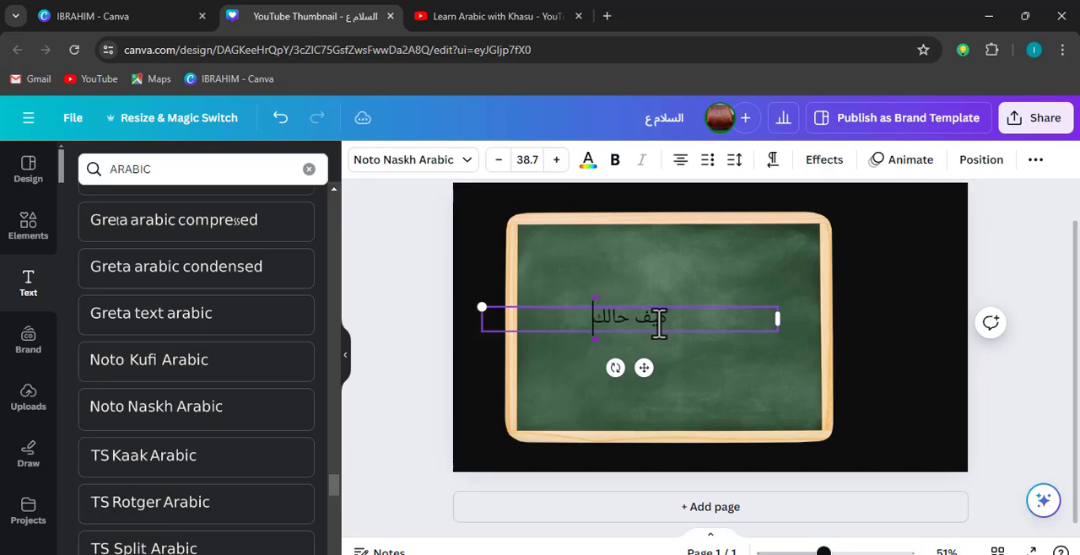
pyautogui.doubleClick(659, 319)
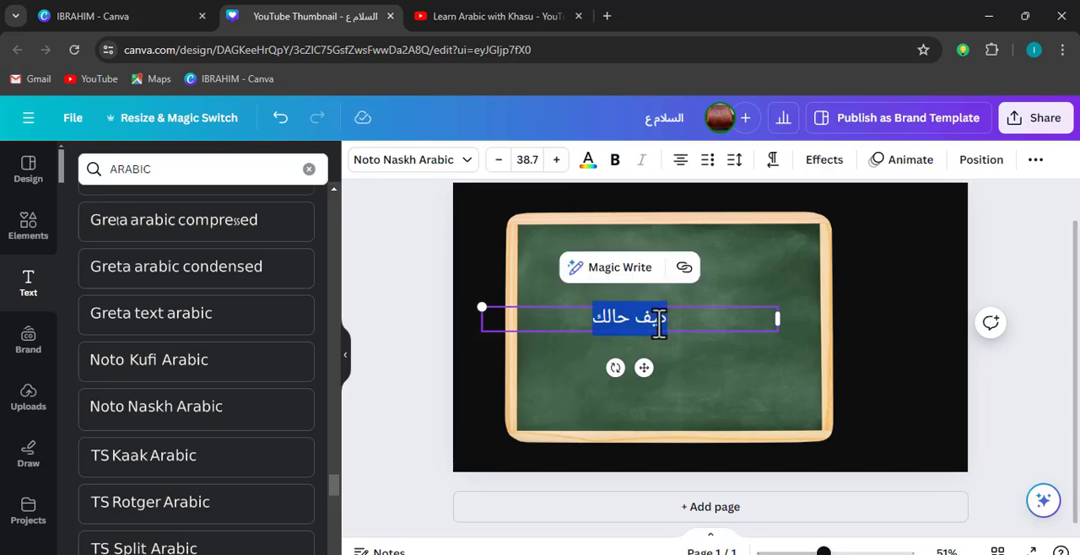
pyautogui.click(617, 162)
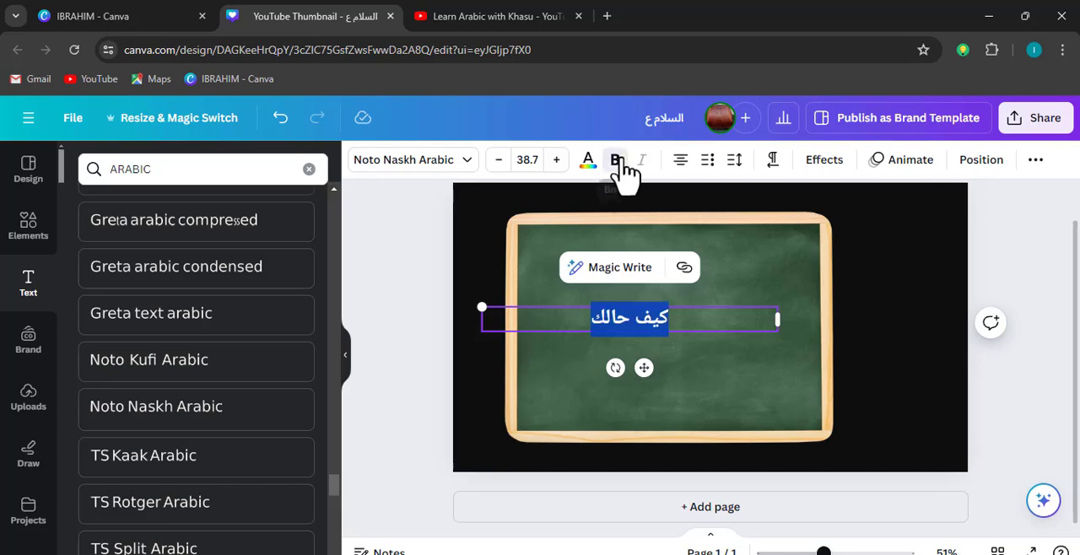
pyautogui.hotkey('ctrl', 'shift', '.')
pyautogui.hotkey('ctrl', 'shift', '.')
pyautogui.hotkey('ctrl', 'shift', '.')
pyautogui.hotkey('ctrl', 'shift', '.')
pyautogui.hotkey('ctrl', 'shift', '.')
pyautogui.click(573, 319)
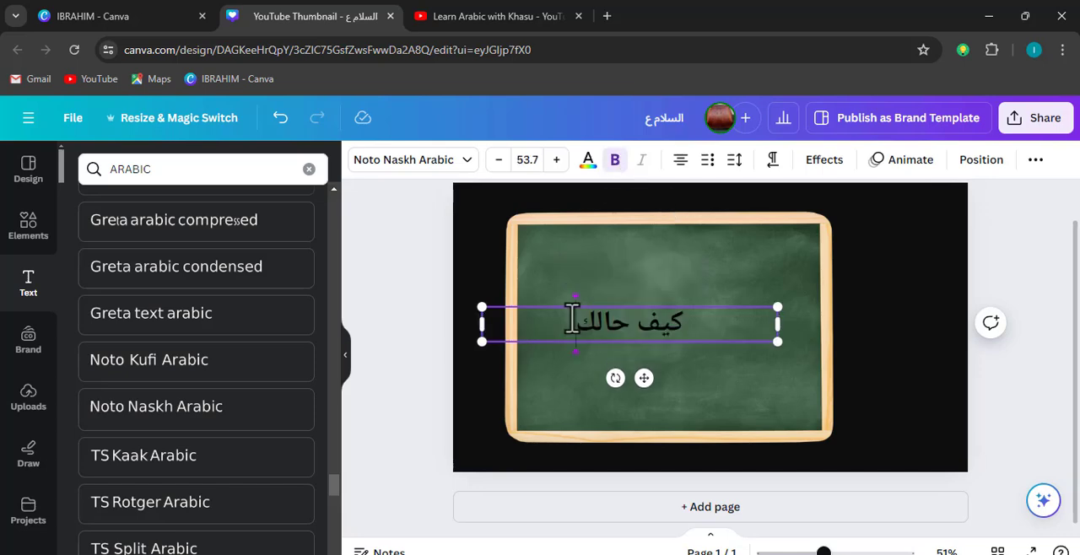
pyautogui.write('؟')
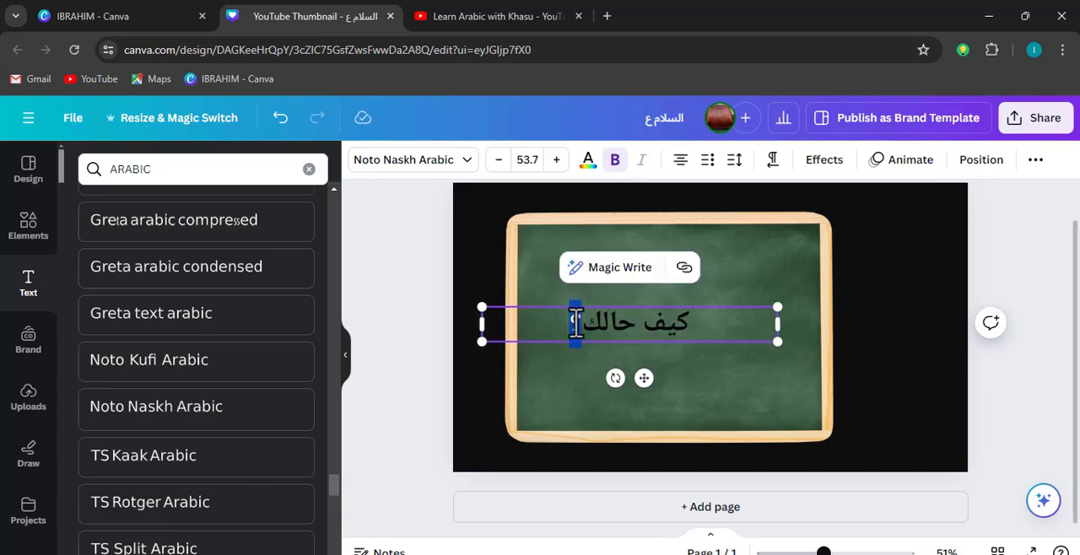
# Colour the whole Arabic phrase "كيف حالك؟" white
pyautogui.hotkey('ctrl', 'a')
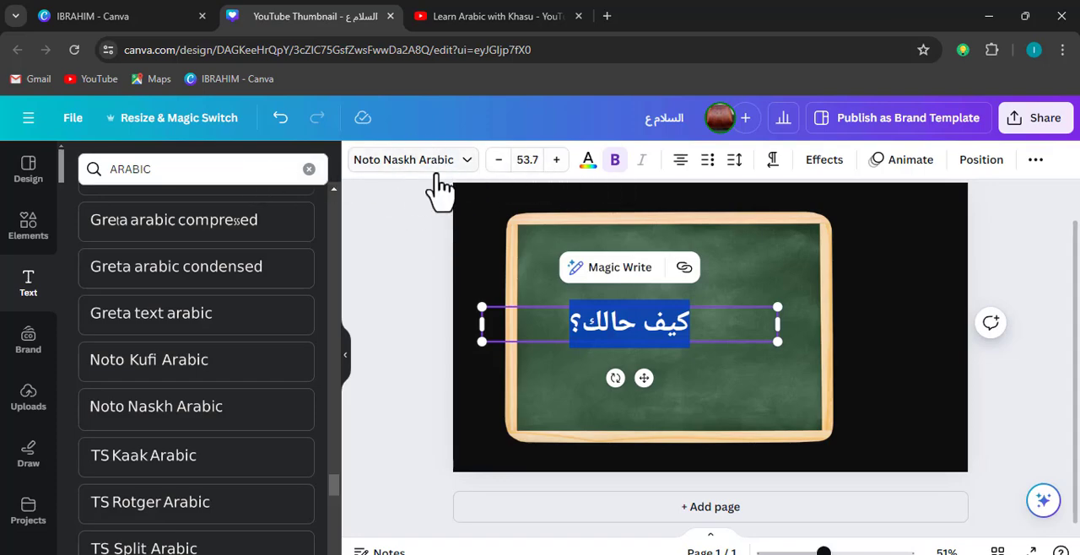
pyautogui.click(588, 162)
pyautogui.click(87, 257)
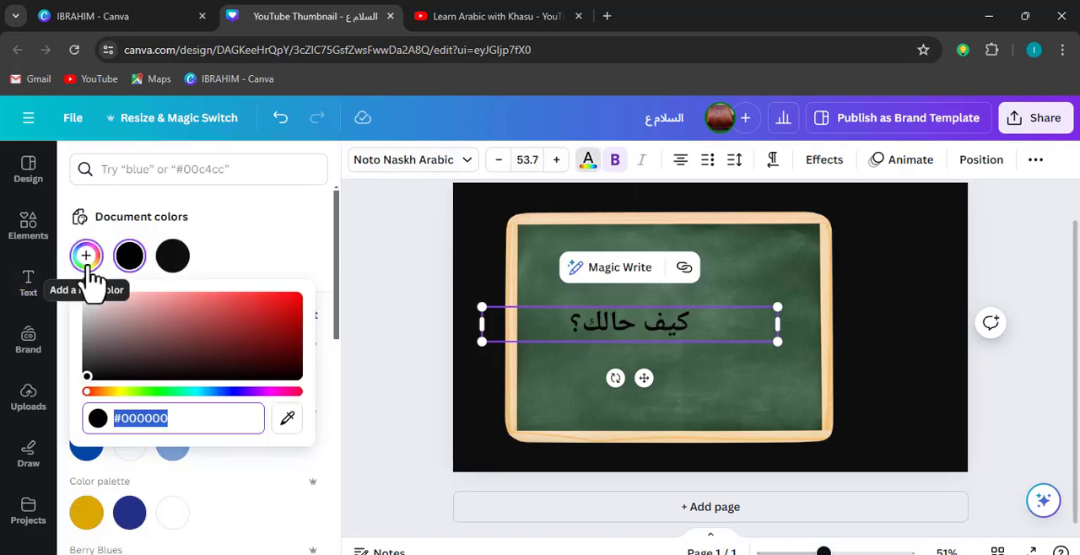
pyautogui.moveTo(113, 319); pyautogui.dragTo(32, 273)
pyautogui.click(751, 372)
# Fit the Arabic text box to its phrase, enlarge it to font size 73.2 and place it in the chalkboard's upper-left area
pyautogui.click(557, 337)
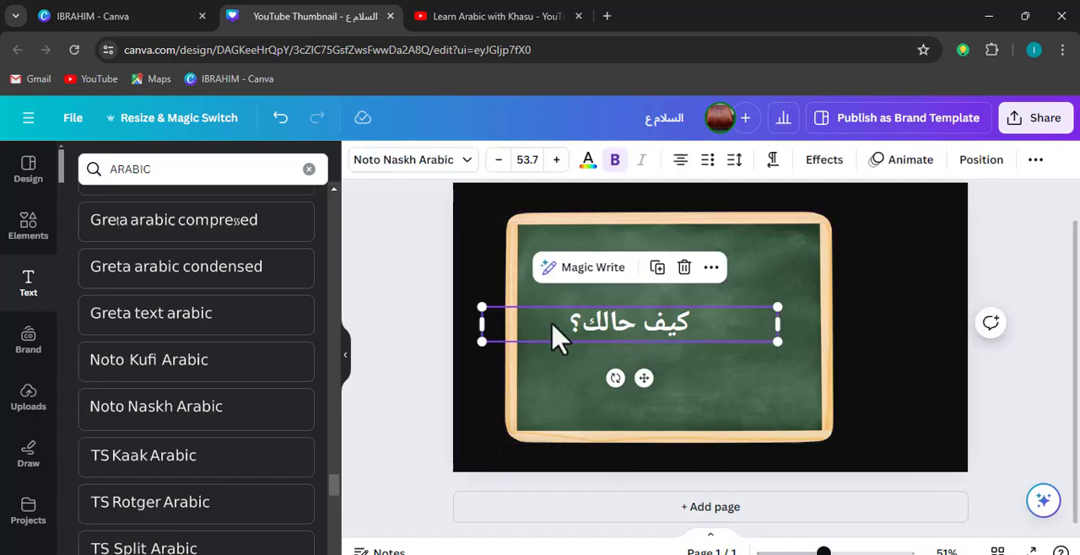
pyautogui.doubleClick(481, 325)
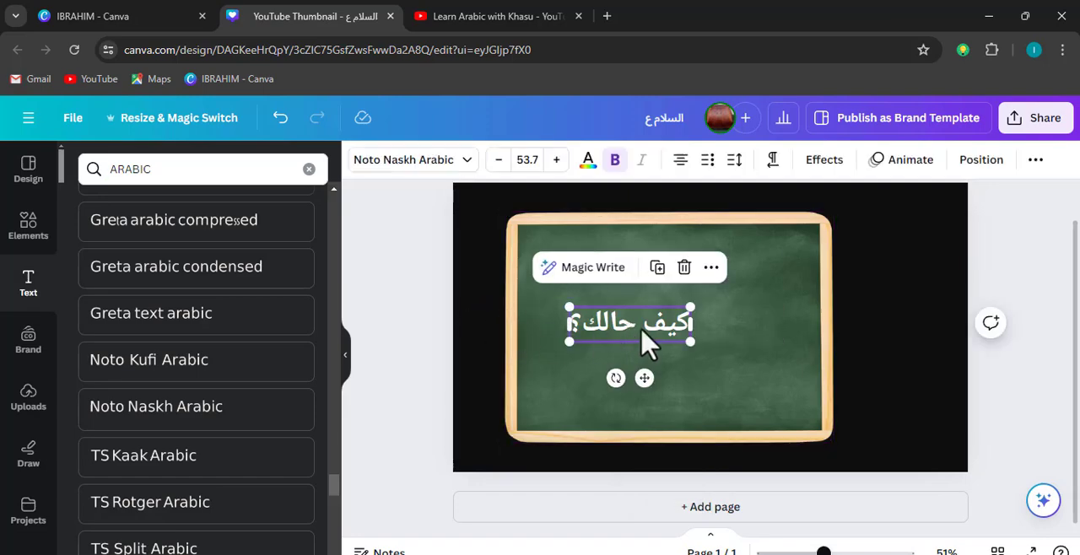
pyautogui.moveTo(646, 341); pyautogui.dragTo(701, 293)
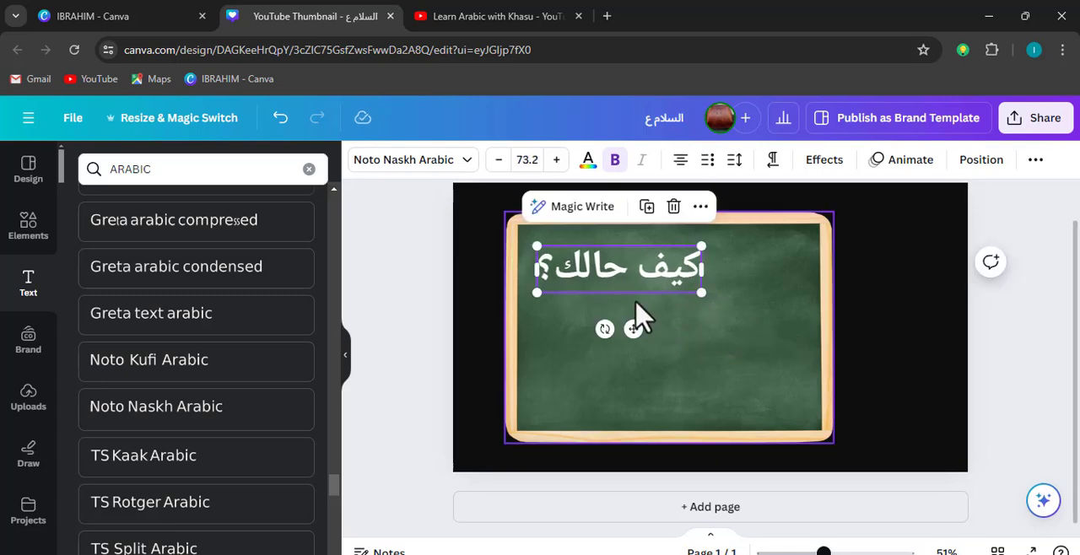
# Add a copy of the Arabic text below it reading "How are you?", scaled to font size 57.1 and aligned with its left edge
pyautogui.write('tHow a')
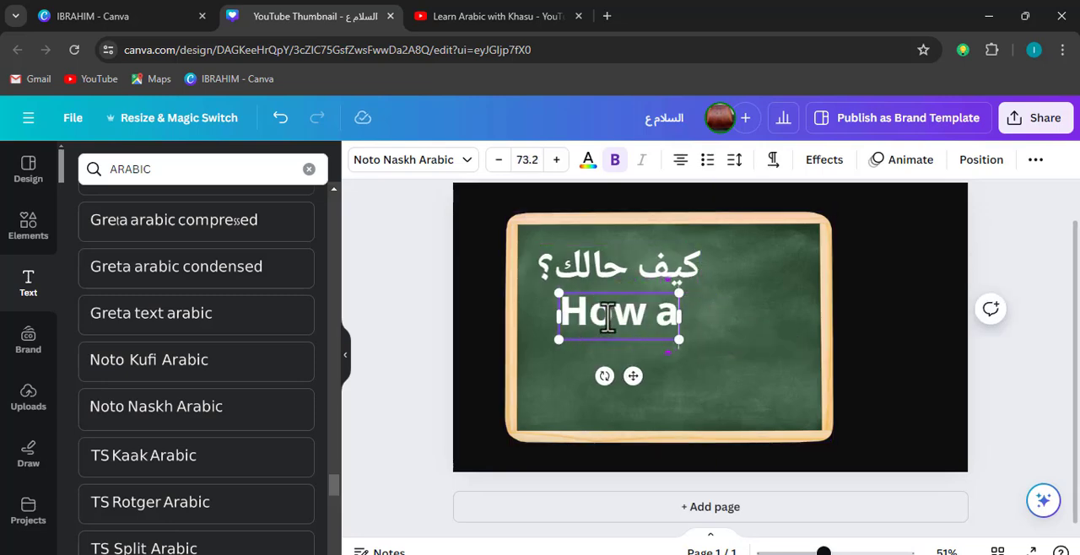
pyautogui.write('re you?')
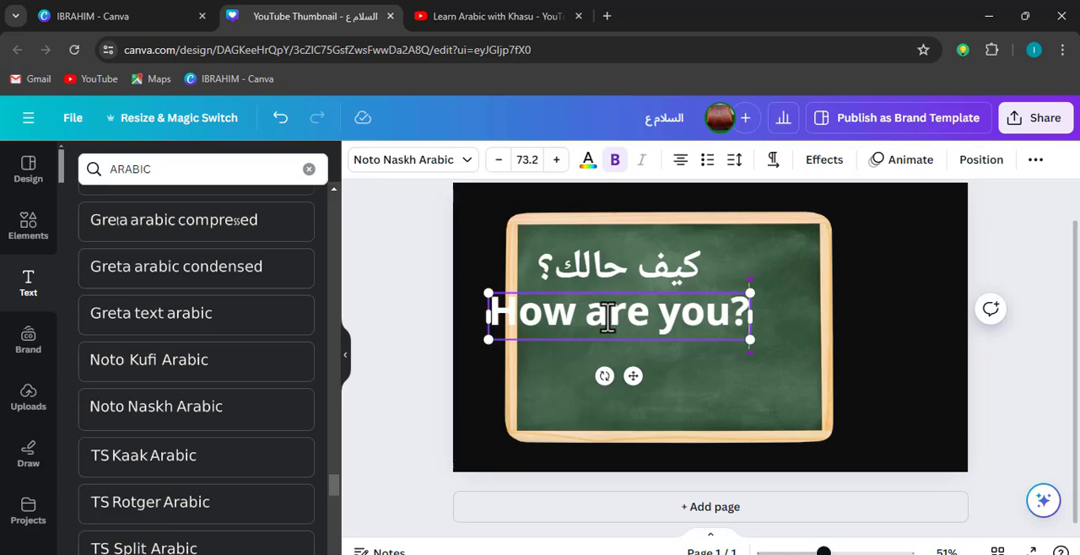
pyautogui.moveTo(486, 292); pyautogui.dragTo(546, 303)
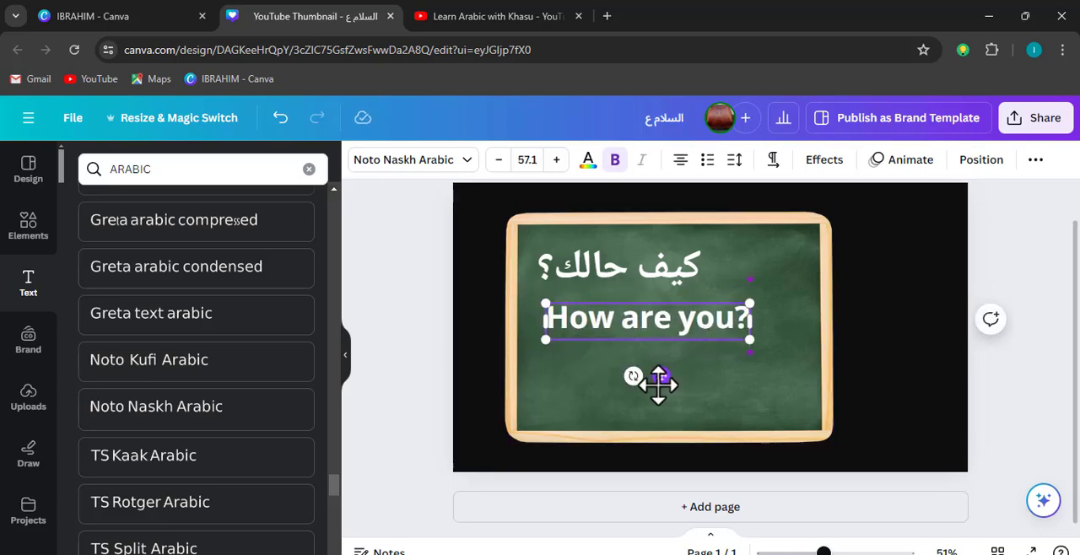
pyautogui.moveTo(662, 375); pyautogui.dragTo(653, 370)
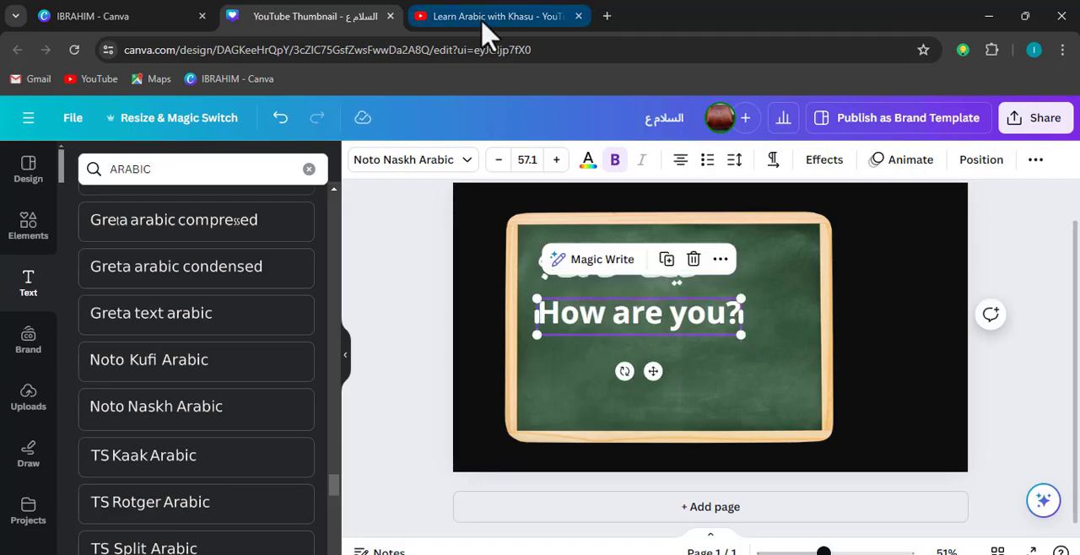
# Check the reference channel's thumbnails on YouTube, return to Canva and colour "How are you?" yellow #E4DB11
pyautogui.click(481, 17)
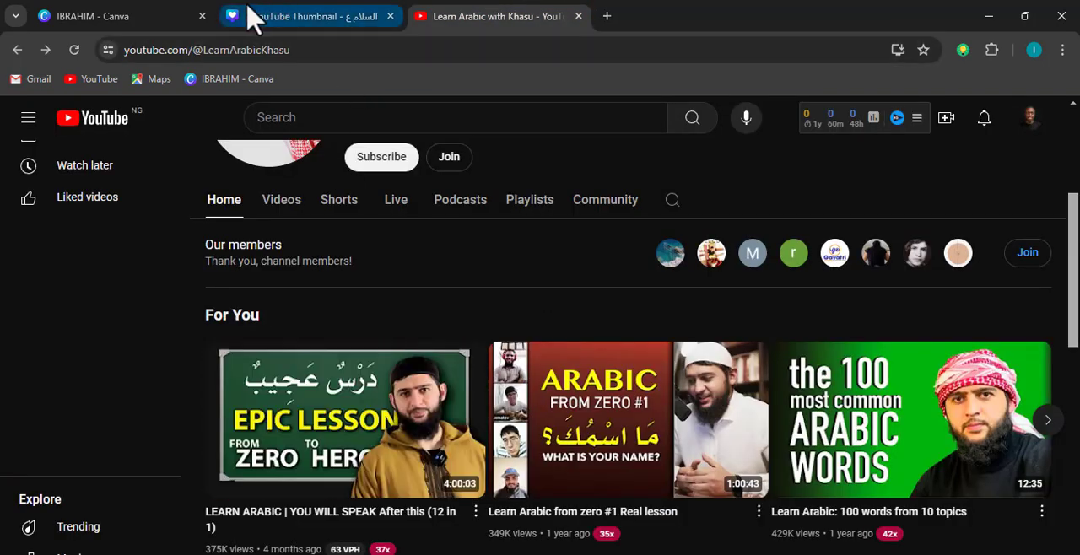
pyautogui.click(251, 17)
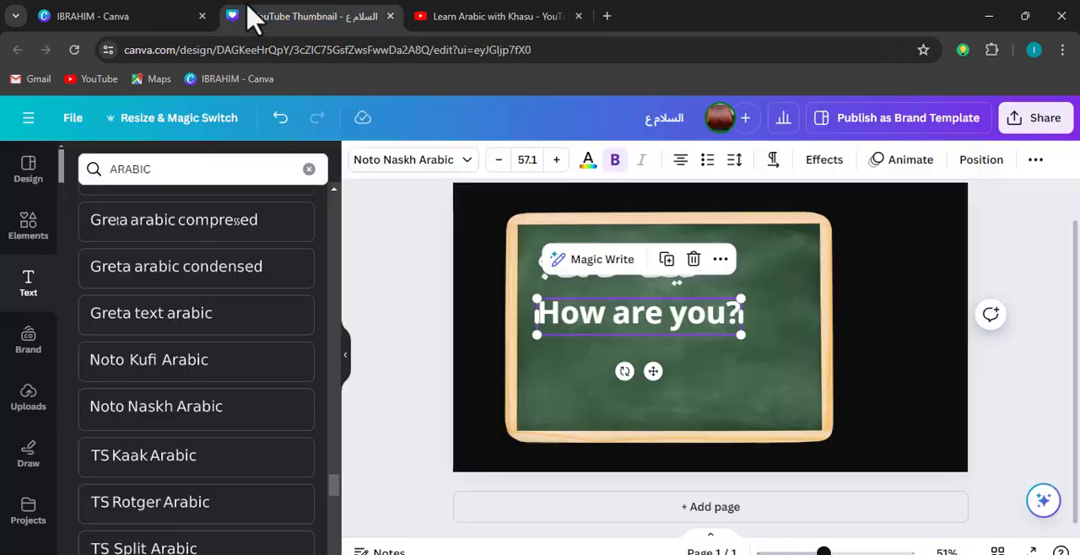
pyautogui.click(589, 159)
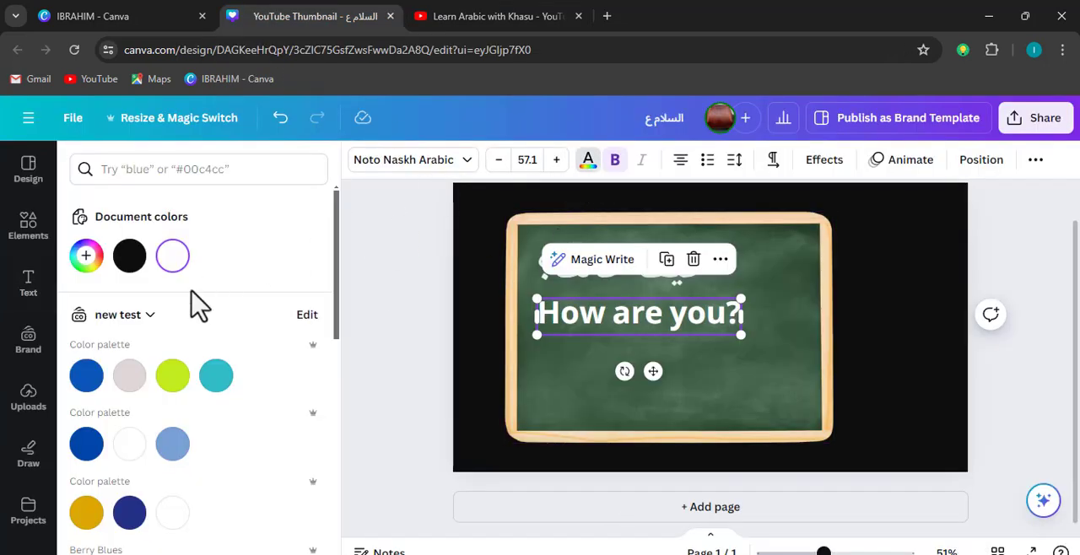
pyautogui.click(89, 253)
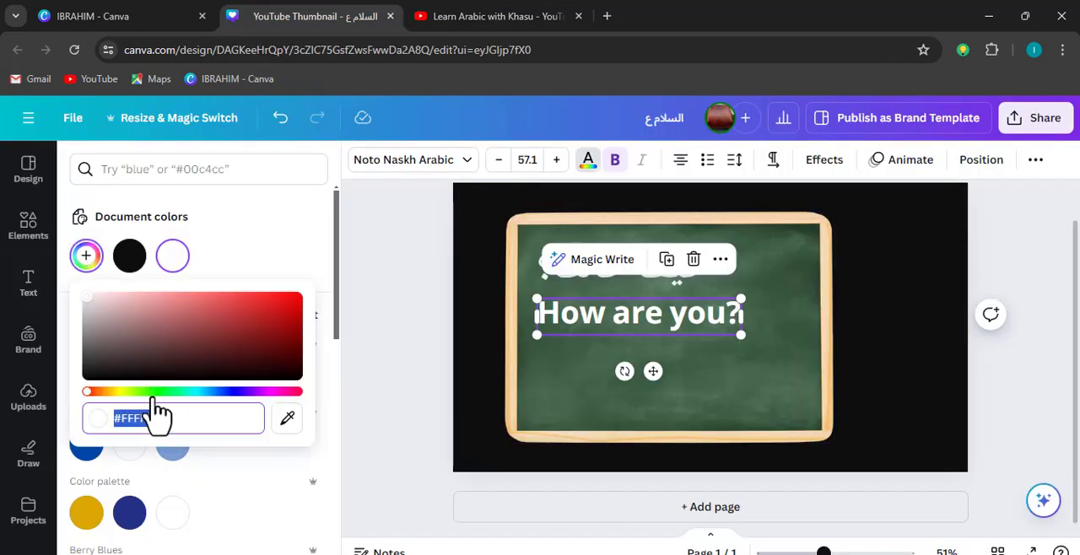
pyautogui.click(121, 393)
pyautogui.click(286, 302)
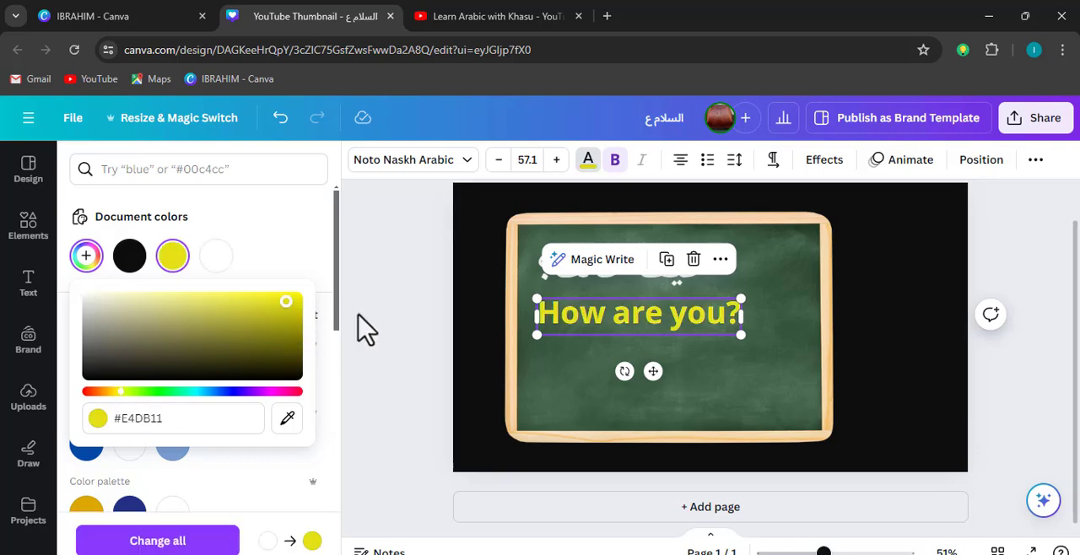
pyautogui.click(314, 481)
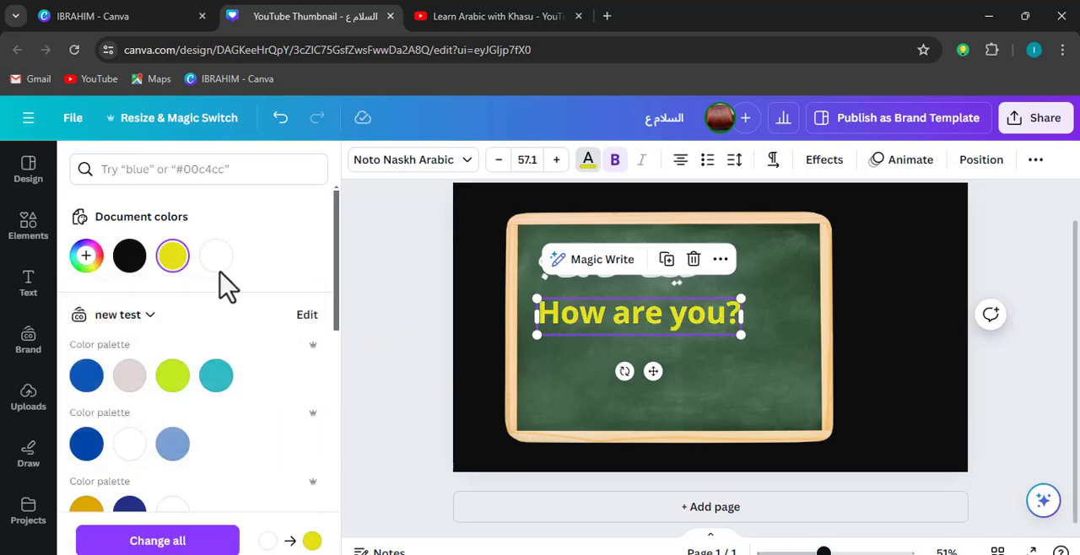
pyautogui.scroll(-2, 14, 460)
pyautogui.scroll(2, 21, 456)
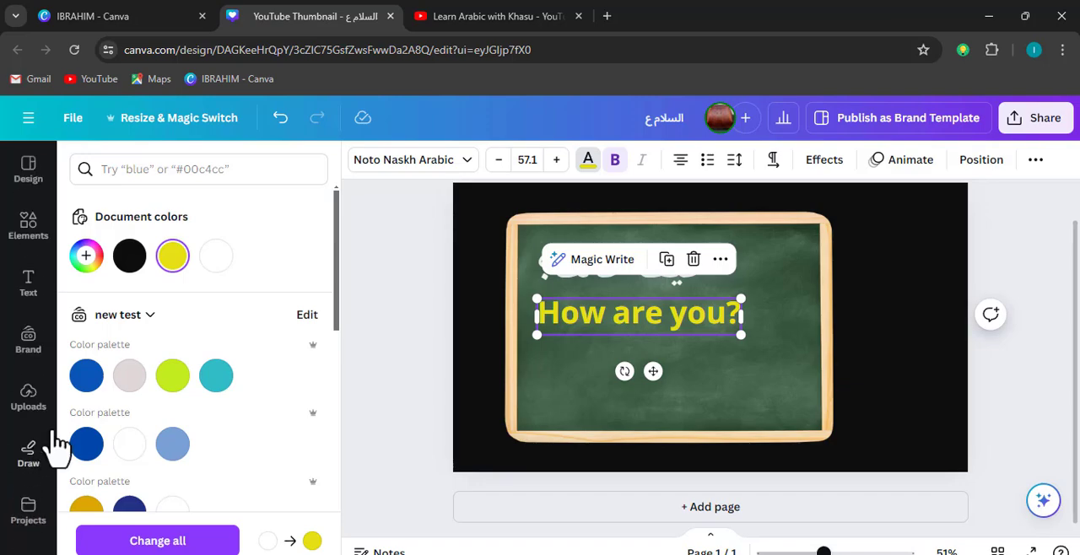
# Apply the Shadow effect to "How are you?" and set the shadow colour to the near-black document colour
pyautogui.click(817, 162)
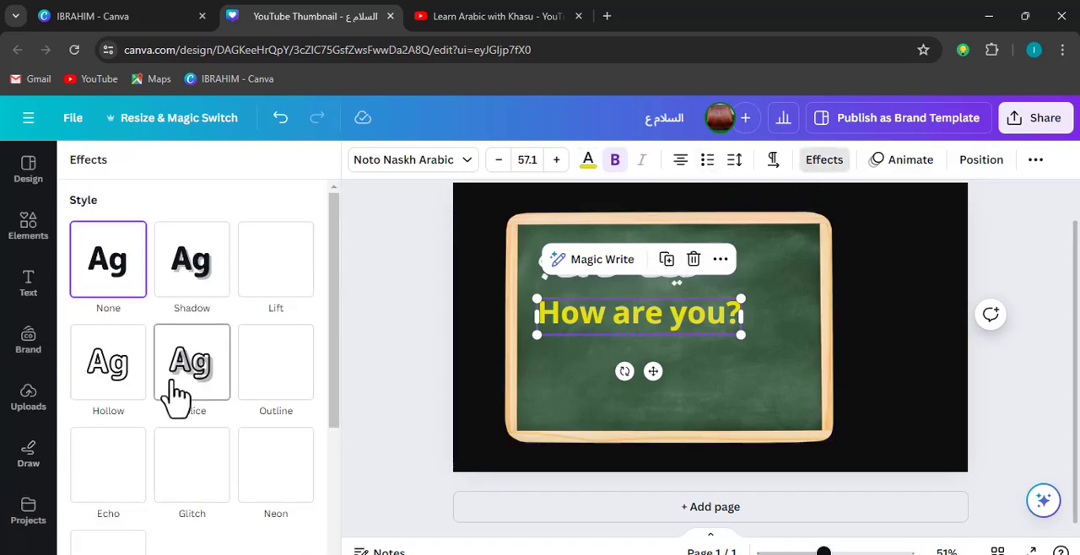
pyautogui.click(194, 278)
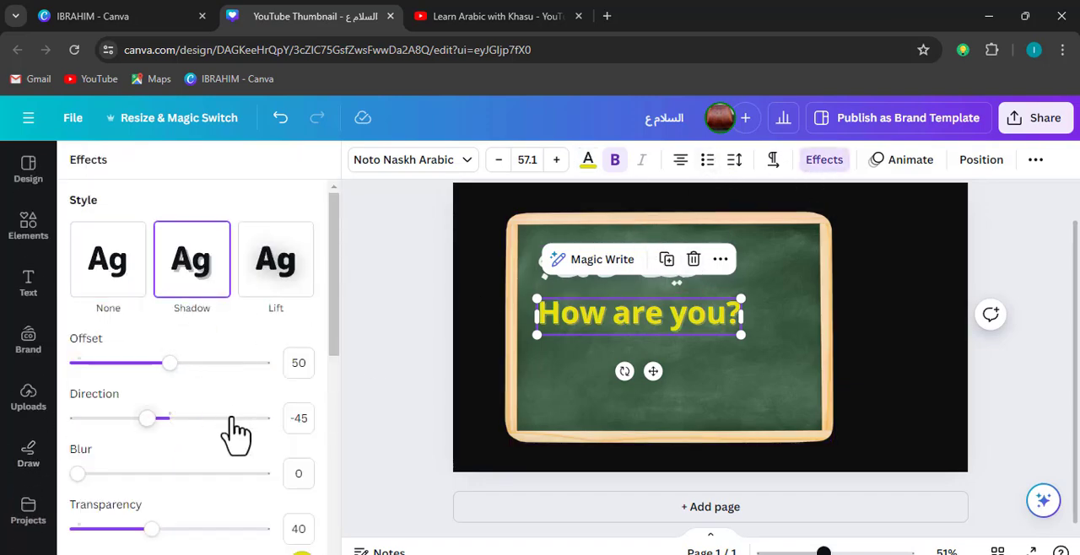
pyautogui.scroll(-3, 253, 422)
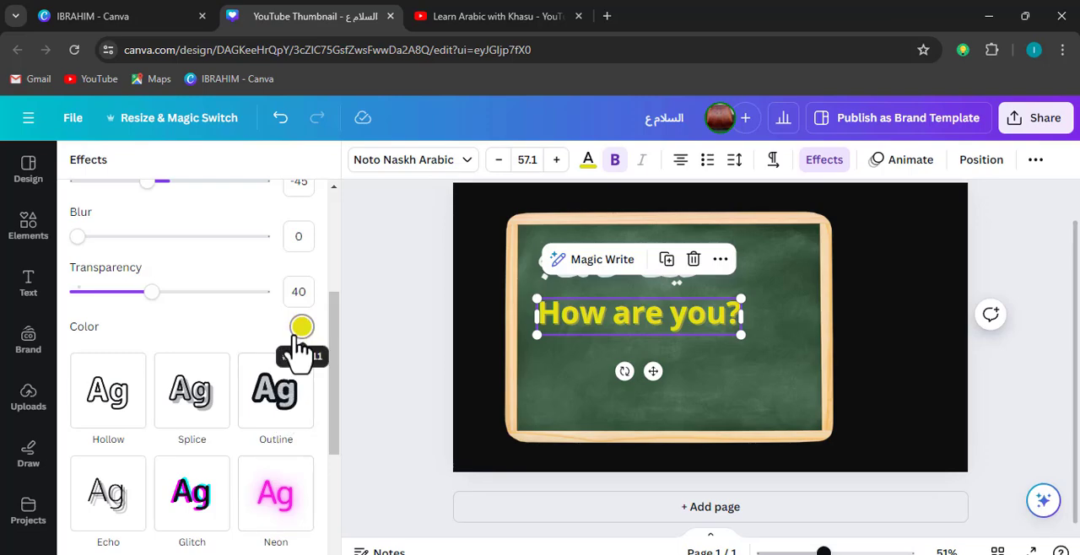
pyautogui.scroll(-4, 298, 350)
pyautogui.scroll(2, 291, 333)
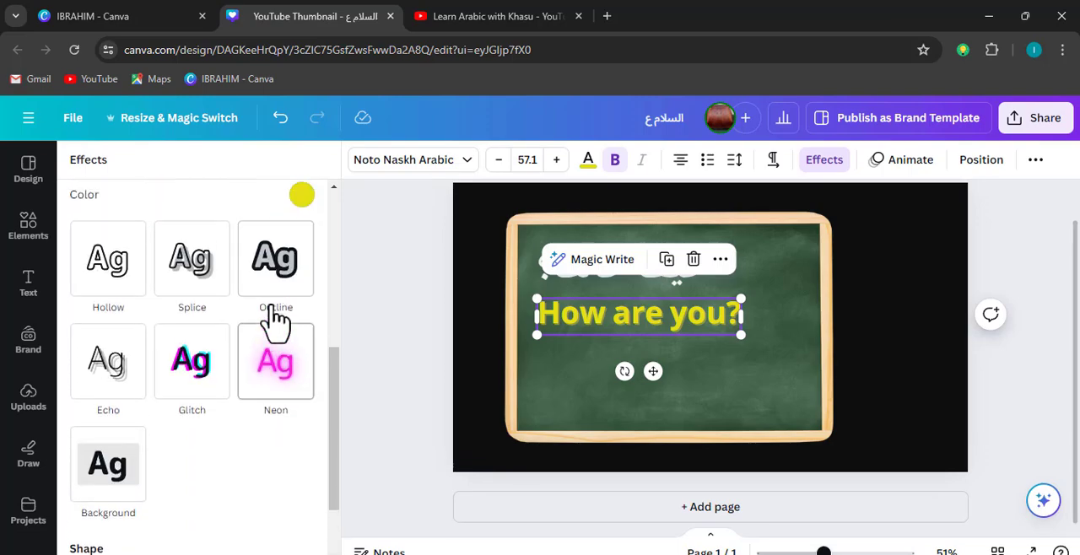
pyautogui.scroll(2, 287, 329)
pyautogui.click(301, 328)
pyautogui.click(122, 412)
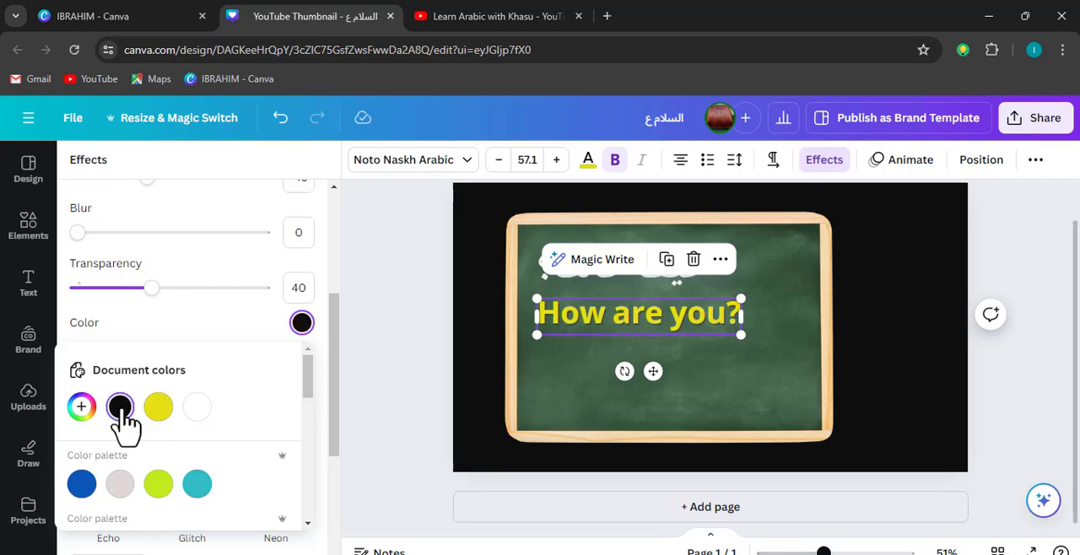
pyautogui.click(413, 371)
pyautogui.click(716, 376)
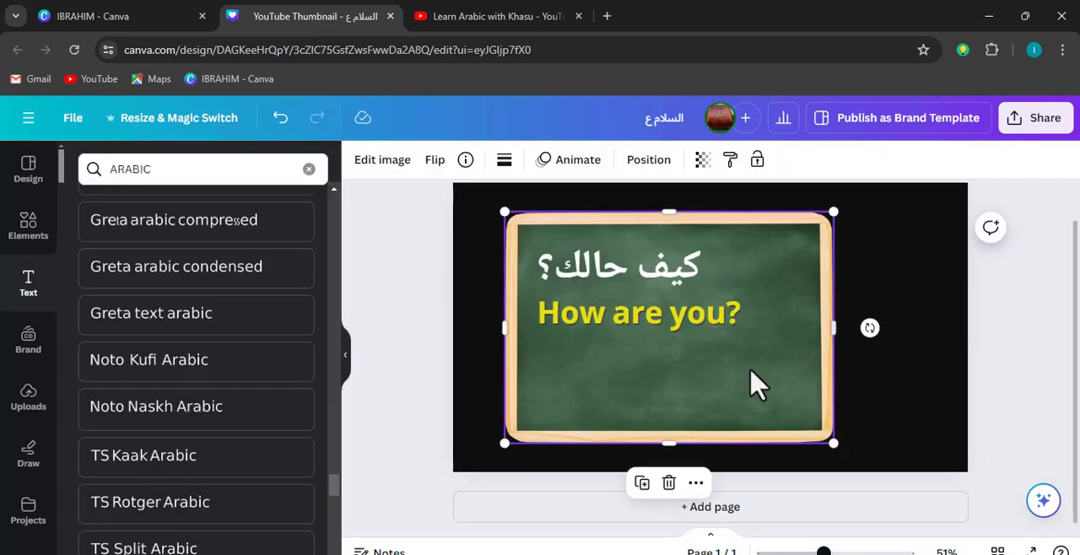
# Move "How are you?" slightly up towards the Arabic phrase and place a duplicate of it directly below
pyautogui.click(693, 324)
pyautogui.moveTo(697, 336); pyautogui.dragTo(647, 307)
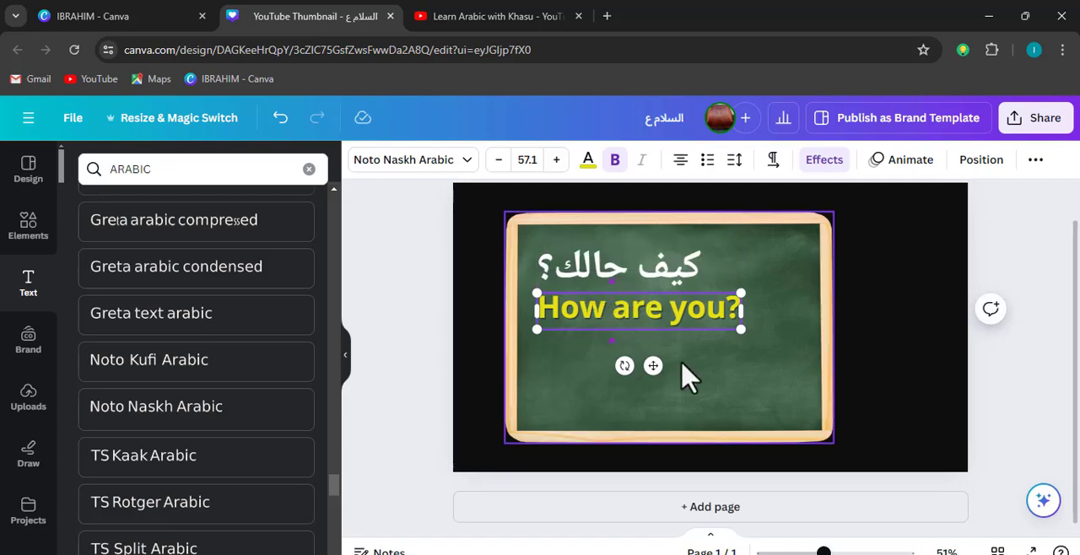
pyautogui.moveTo(653, 365); pyautogui.dragTo(649, 410)
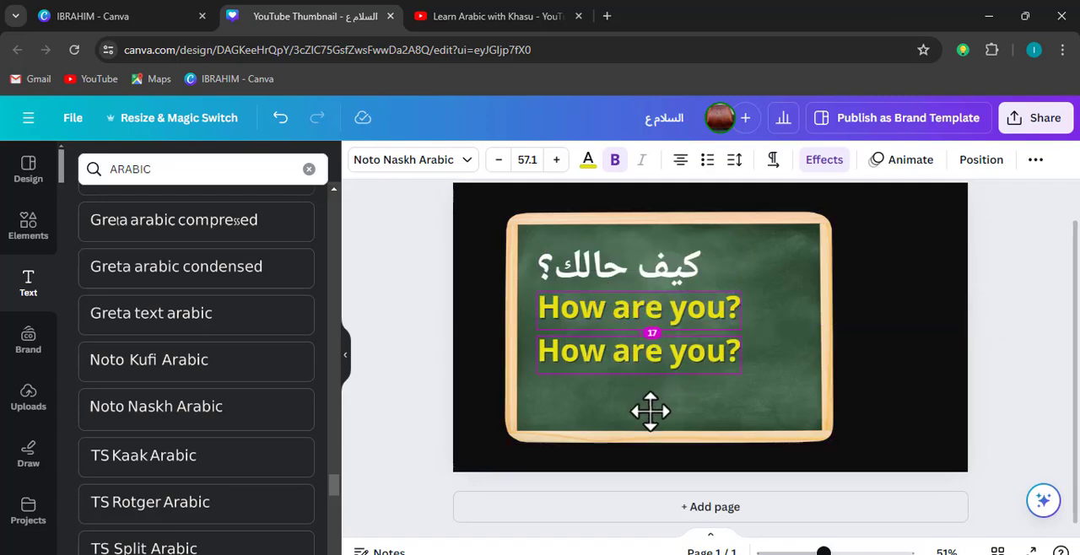
# Replace the duplicated line's text with "From beginner to Fluent Speaker"
pyautogui.doubleClick(626, 353)
pyautogui.press('BackSpace')
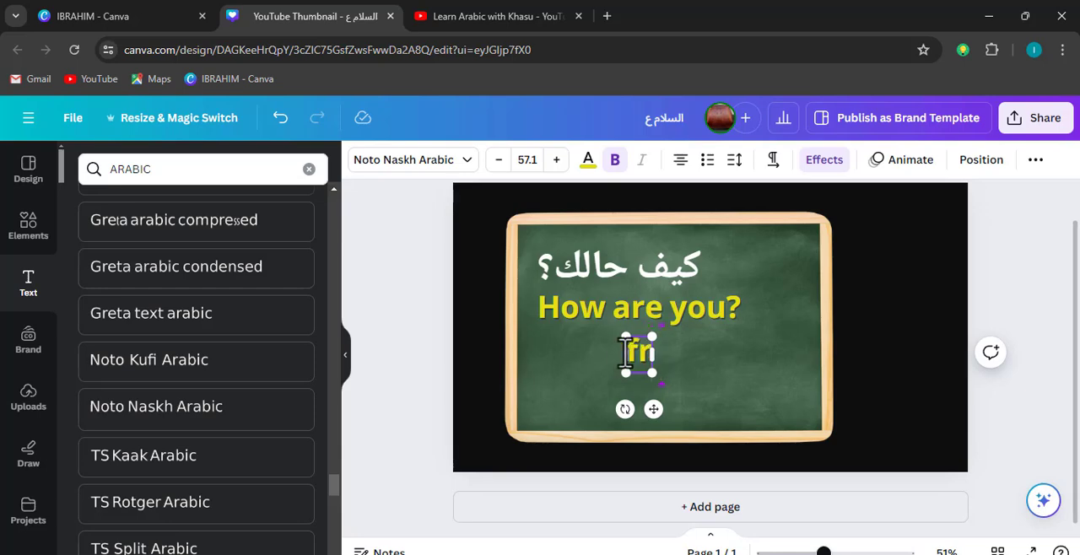
pyautogui.write('F')
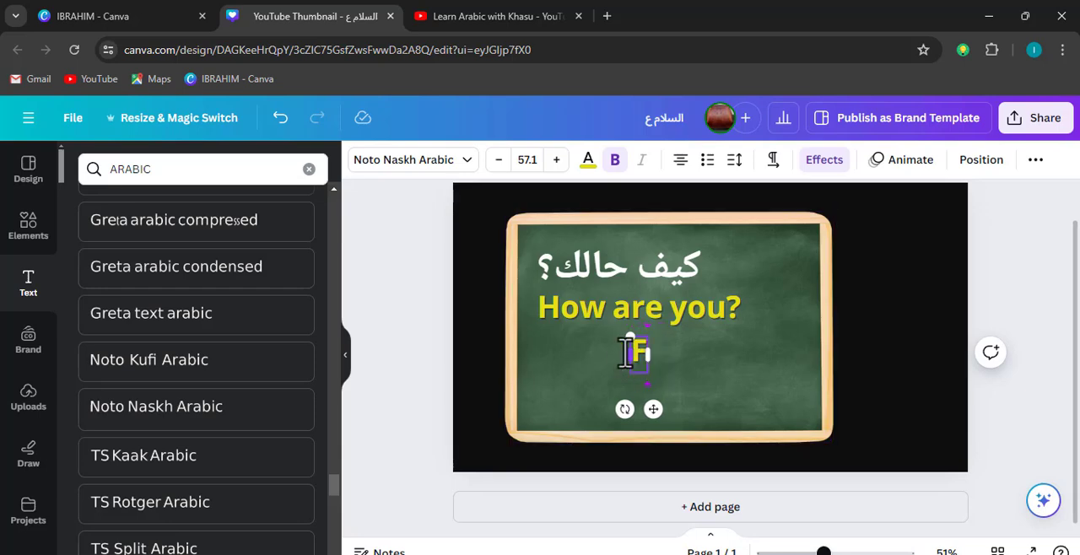
pyautogui.write('rom be')
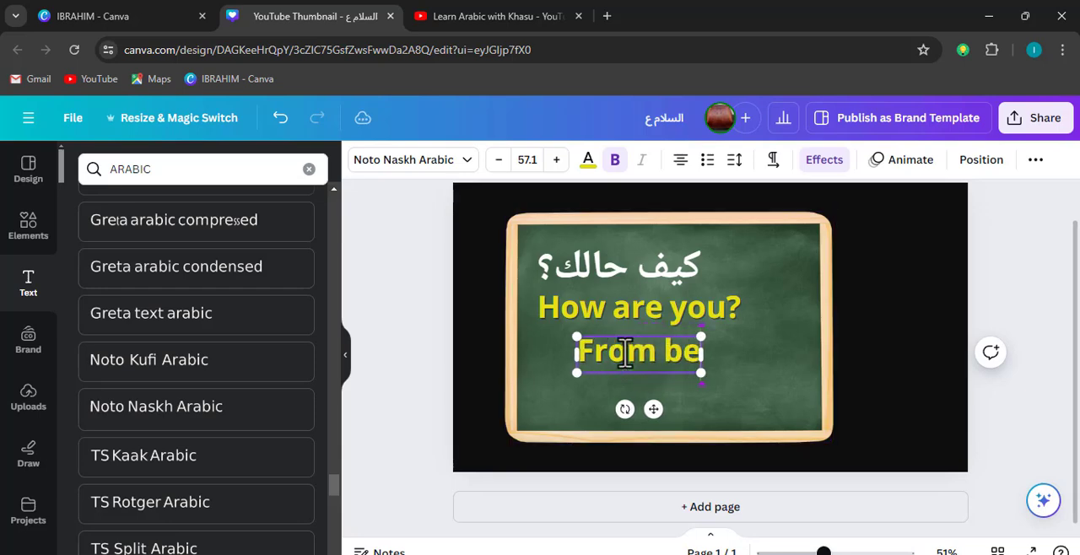
pyautogui.write('ginner to')
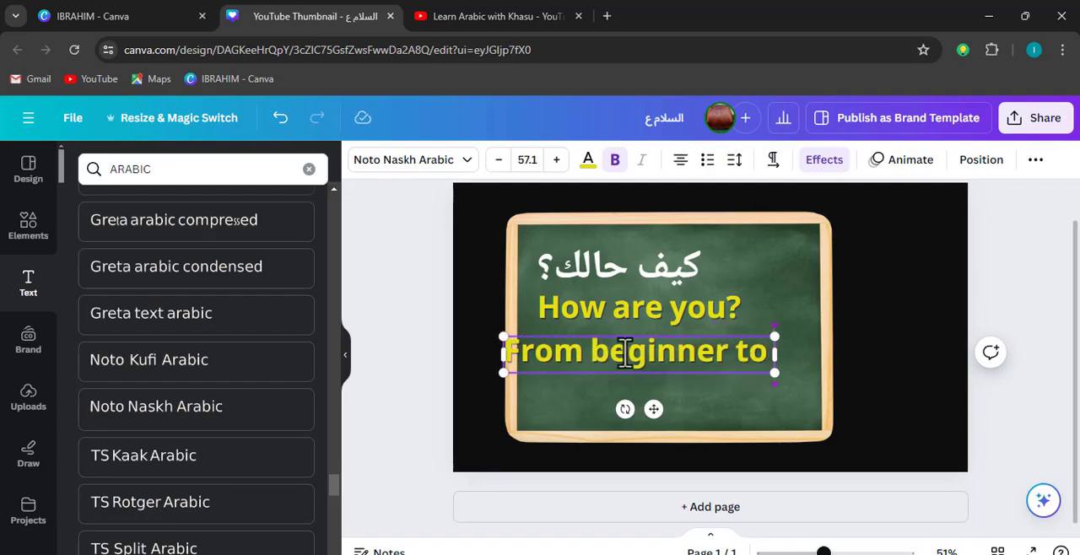
pyautogui.write(' Fluent')
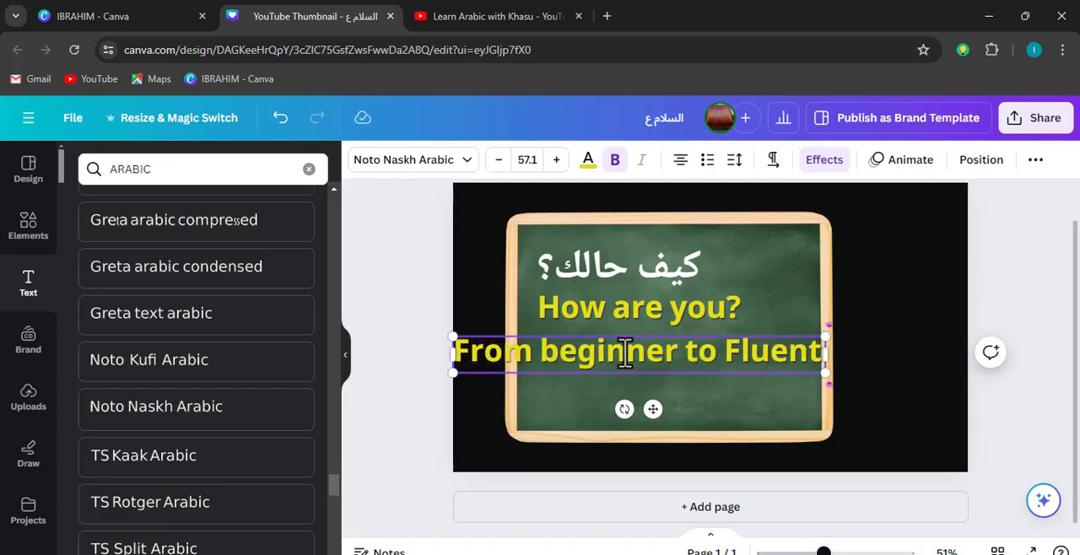
pyautogui.write(' Speaker')
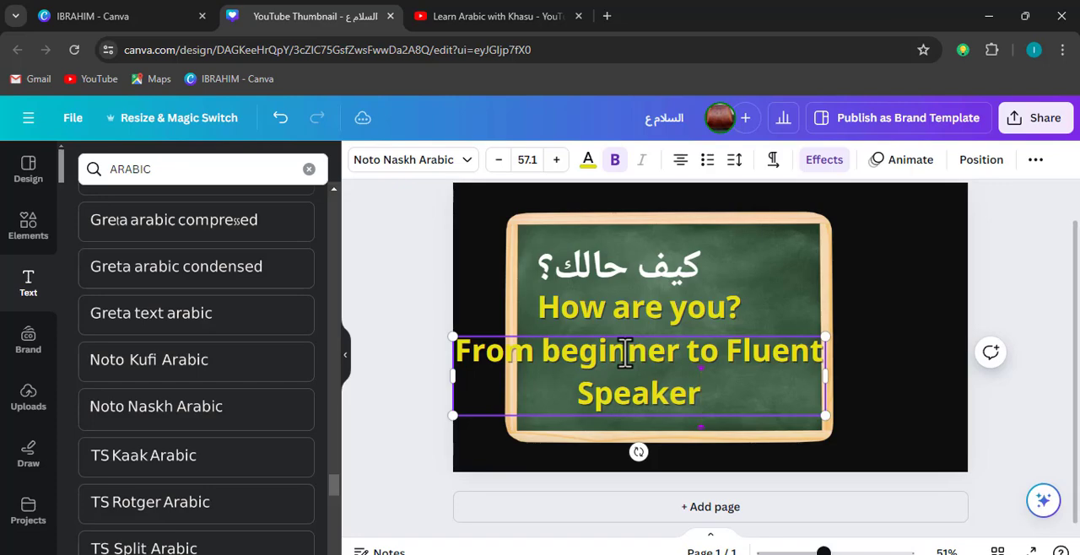
# Reduce "From beginner to Fluent Speaker" to font size 30.1, fit it on one line and compare with the reference thumbnails on YouTube
pyautogui.hotkey('ctrl', 'a')
pyautogui.hotkey('ctrl', 'shift', ',')
pyautogui.hotkey('ctrl', 'shift', ',')
pyautogui.hotkey('ctrl', 'shift', ',')
pyautogui.hotkey('ctrl', 'shift', ',')
pyautogui.hotkey('ctrl', 'shift', ',')
pyautogui.hotkey('ctrl', 'shift', ',')
pyautogui.hotkey('ctrl', 'shift', ',')
pyautogui.hotkey('ctrl', 'shift', ',')
pyautogui.hotkey('ctrl', 'shift', ',')
pyautogui.hotkey('ctrl', 'shift', ',')
pyautogui.hotkey('ctrl', 'shift', ',')
pyautogui.hotkey('ctrl', 'shift', ',')
pyautogui.hotkey('ctrl', 'shift', ',')
pyautogui.hotkey('ctrl', 'shift', ',')
pyautogui.hotkey('ctrl', 'shift', ',')
pyautogui.hotkey('ctrl', 'shift', ',')
pyautogui.hotkey('ctrl', 'shift', ',')
pyautogui.hotkey('ctrl', 'shift', ',')
pyautogui.hotkey('ctrl', 'shift', ',')
pyautogui.hotkey('ctrl', 'shift', ',')
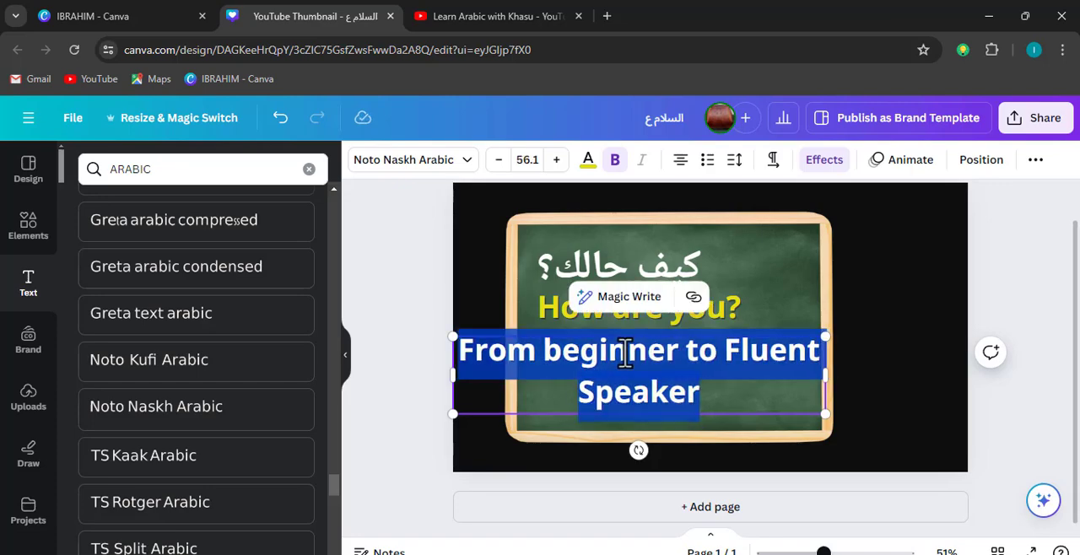
pyautogui.click(489, 16)
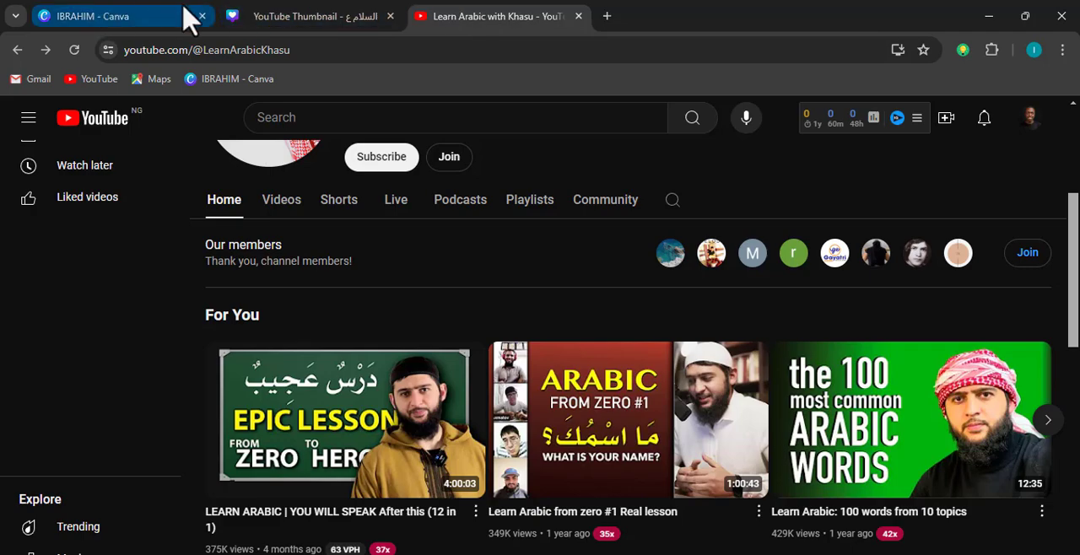
pyautogui.click(274, 16)
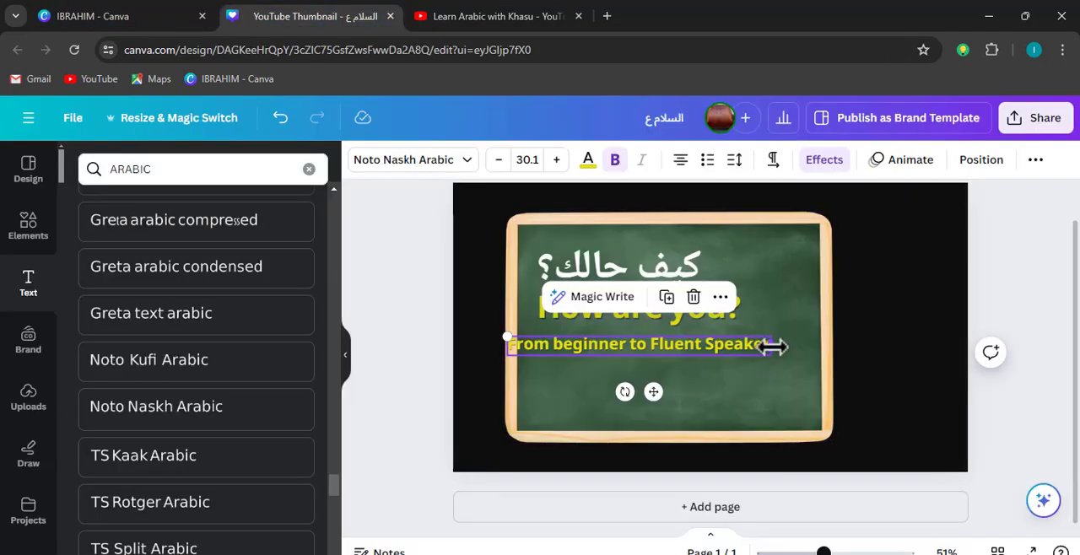
# Wrap "From beginner to Fluent Speaker" onto two left-aligned lines, enlarge the text and undo the last stray change
pyautogui.moveTo(773, 346); pyautogui.dragTo(755, 420)
pyautogui.click(681, 161)
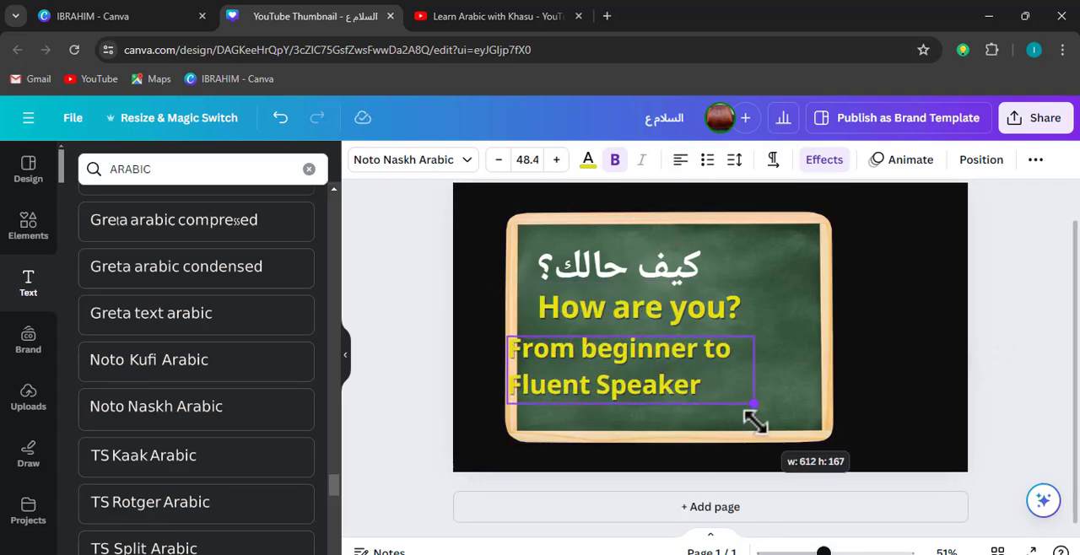
pyautogui.click(714, 414)
pyautogui.hotkey('ctrl', 'z')
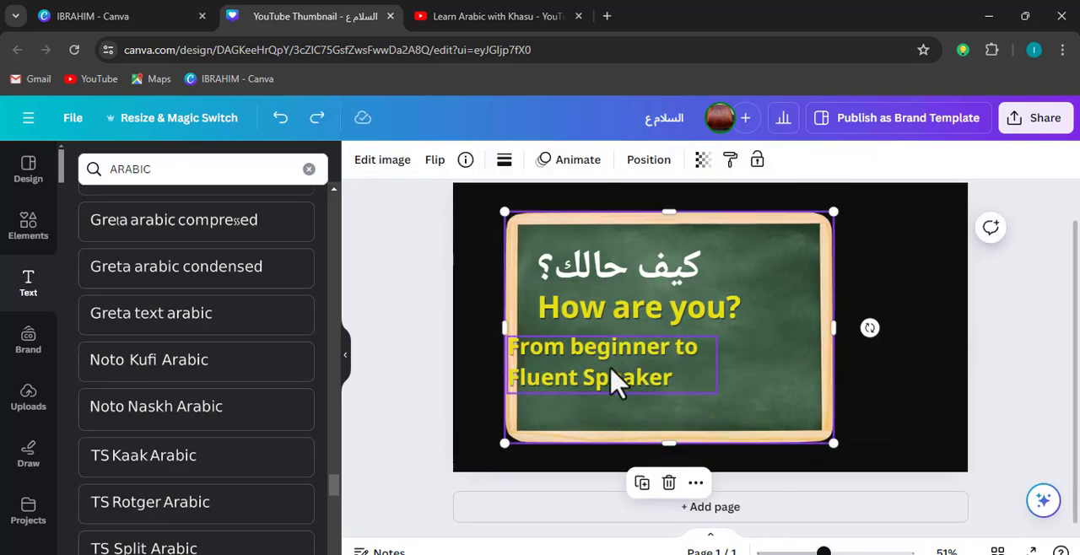
# Move "From beginner to Fluent Speaker" inside the chalkboard, left-aligned under "How are you?", and recolour it white
pyautogui.click(618, 381)
pyautogui.moveTo(583, 369); pyautogui.dragTo(611, 366)
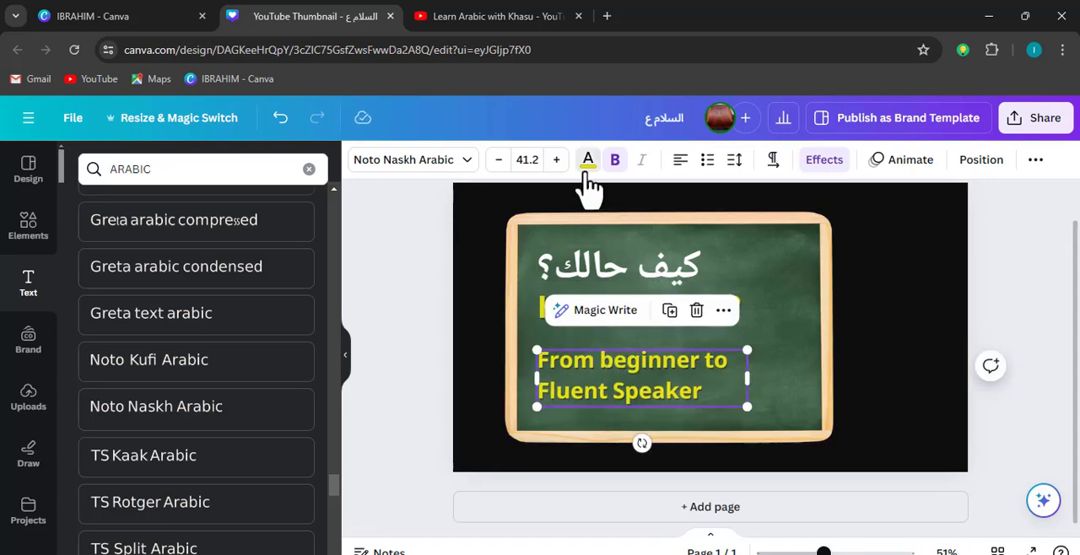
pyautogui.click(588, 162)
pyautogui.click(214, 253)
pyautogui.click(792, 402)
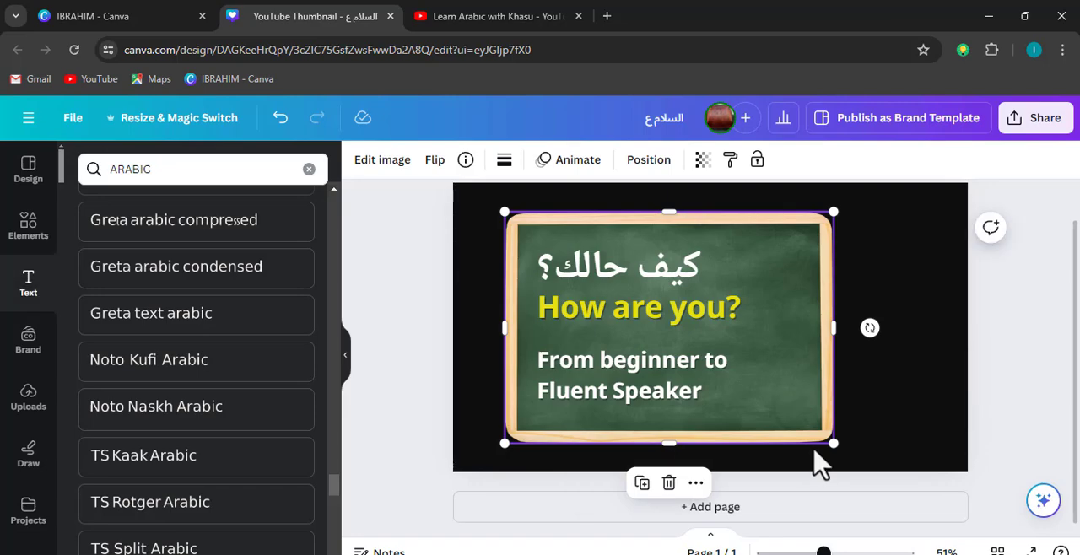
# Search the elements library for "muslim man"
pyautogui.click(27, 226)
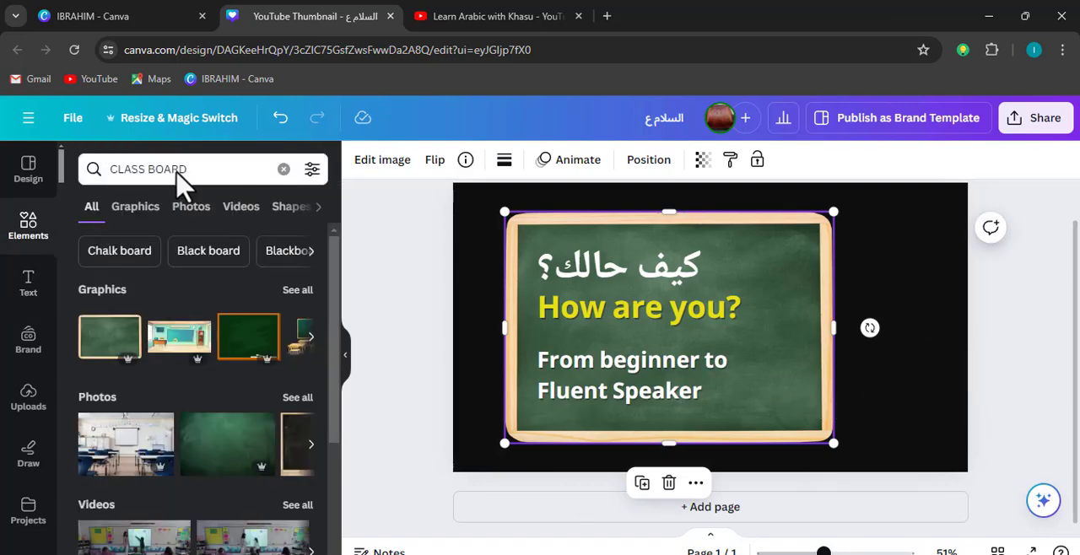
pyautogui.tripleClick(224, 168)
pyautogui.write('musl')
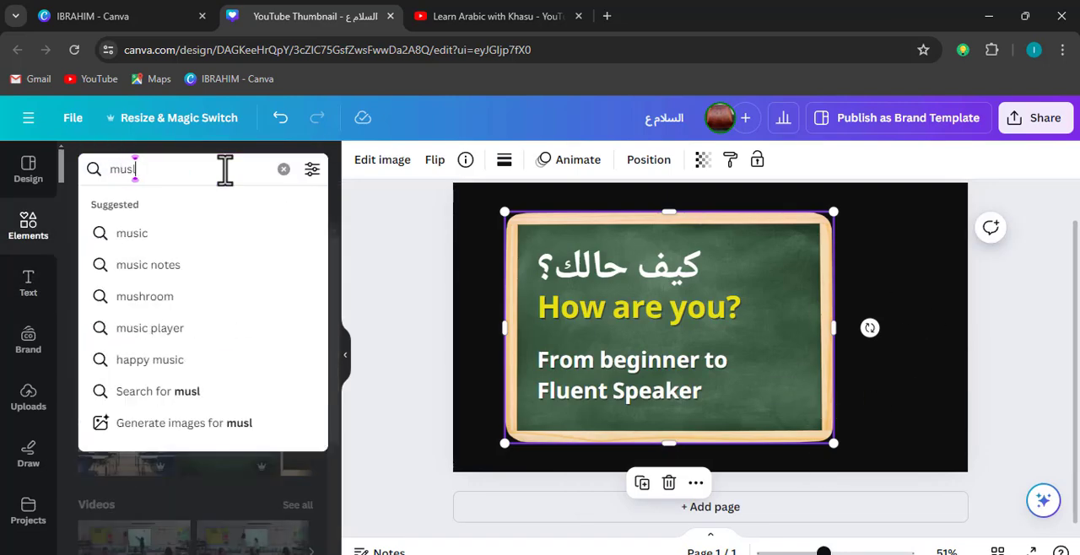
pyautogui.write('im man')
pyautogui.press('Return')
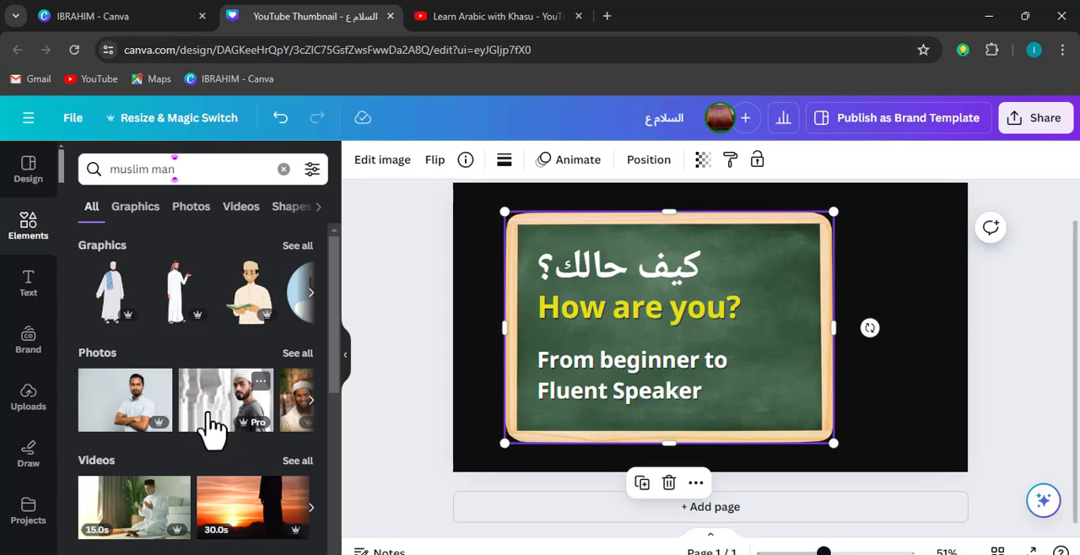
# Find the photo of the smiling man with crossed arms in a light-blue and beige shirt and place it beside the chalkboard
pyautogui.click(309, 402)
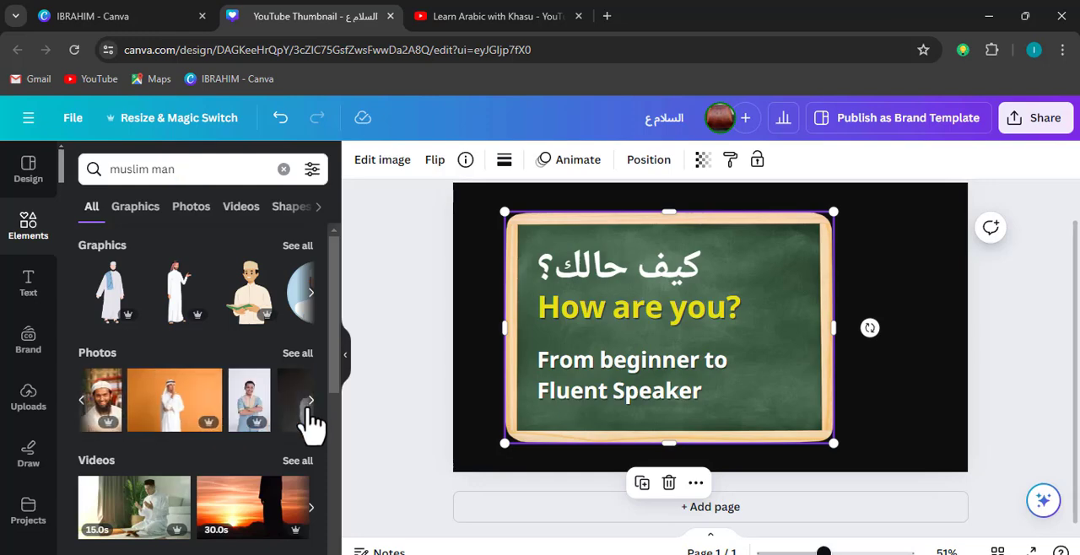
pyautogui.click(298, 360)
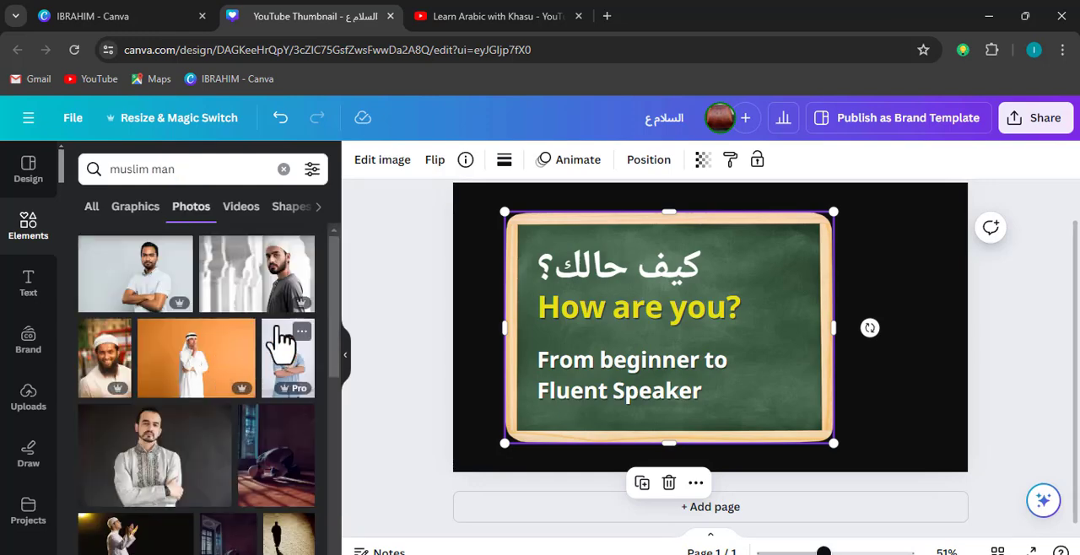
pyautogui.scroll(-2, 198, 418)
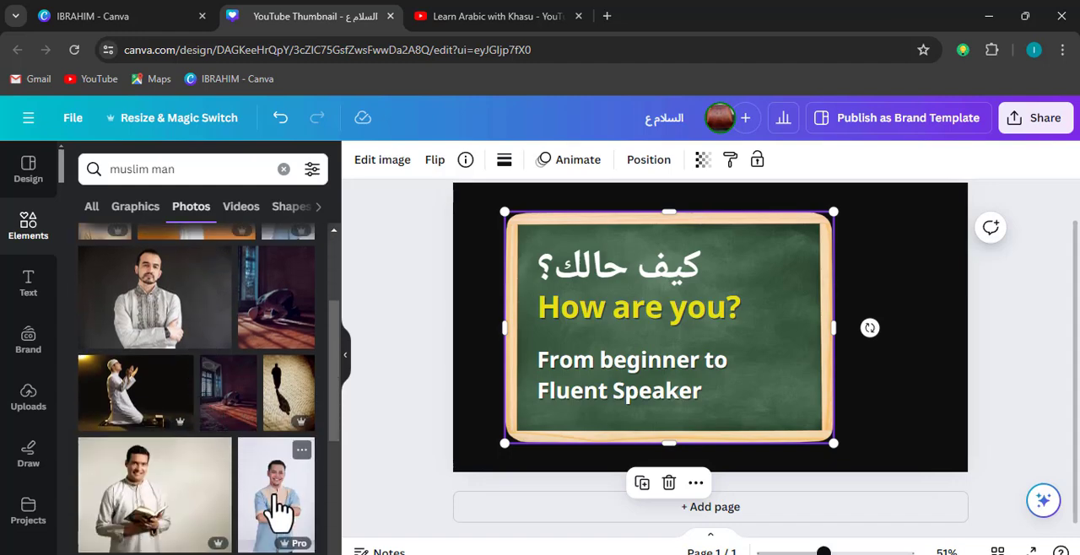
pyautogui.scroll(-1, 273, 485)
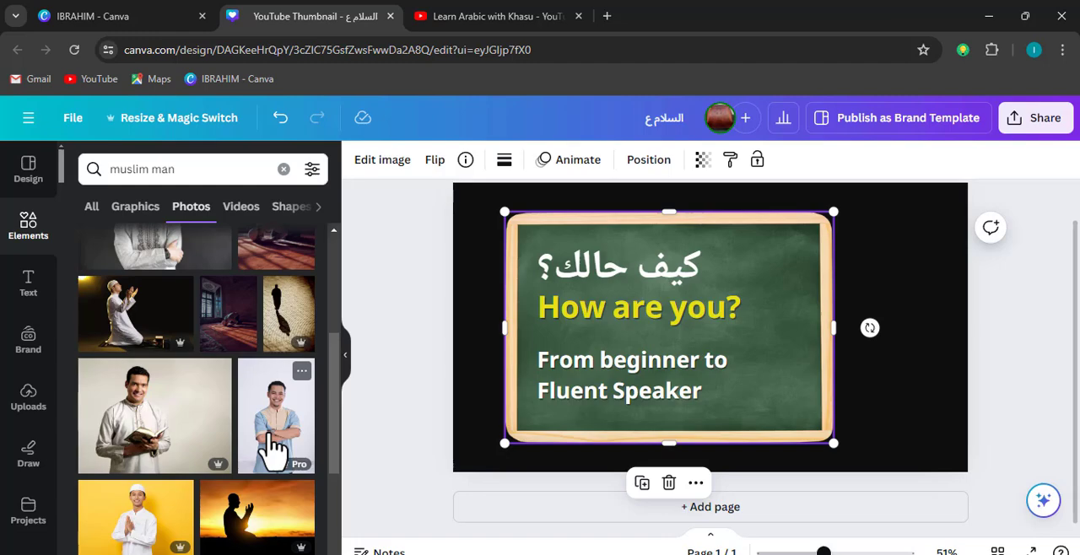
pyautogui.moveTo(272, 450); pyautogui.dragTo(883, 356)
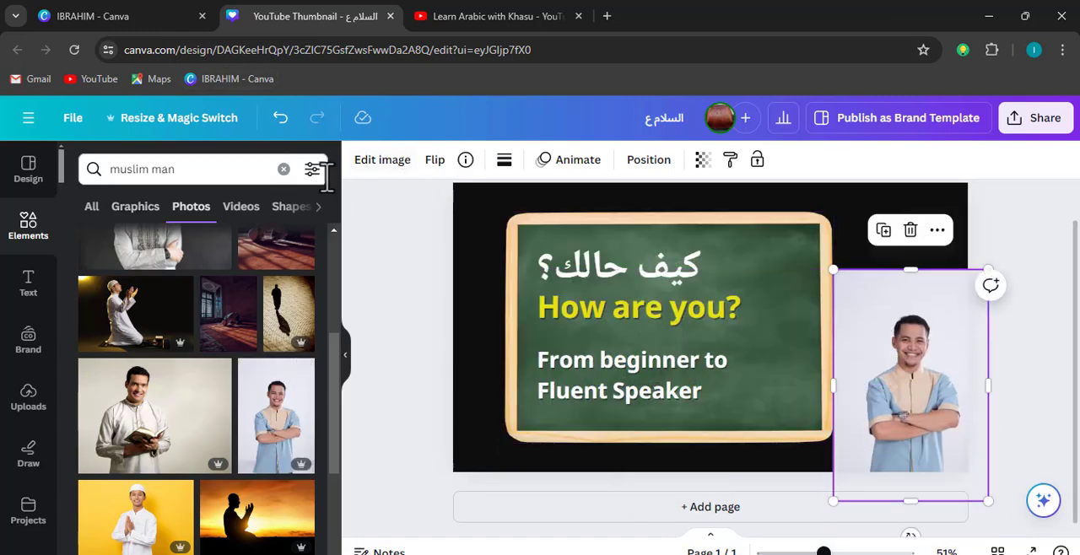
# Remove the background of the man's photo, enlarge him and position him over the chalkboard's right edge, cropped by the page bottom
pyautogui.click(389, 169)
pyautogui.click(121, 287)
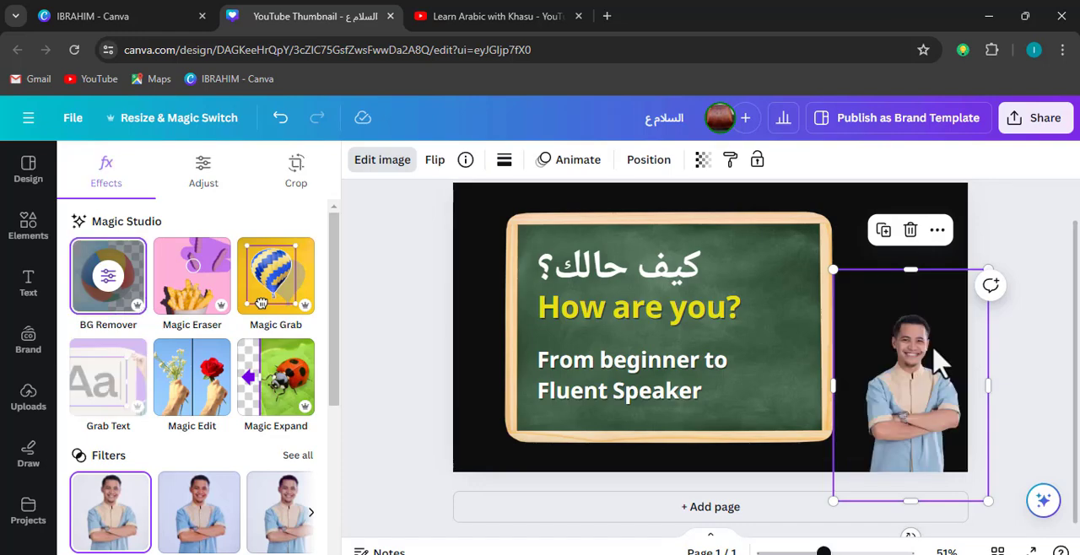
pyautogui.moveTo(833, 270); pyautogui.dragTo(656, 196)
pyautogui.moveTo(846, 342); pyautogui.dragTo(844, 374)
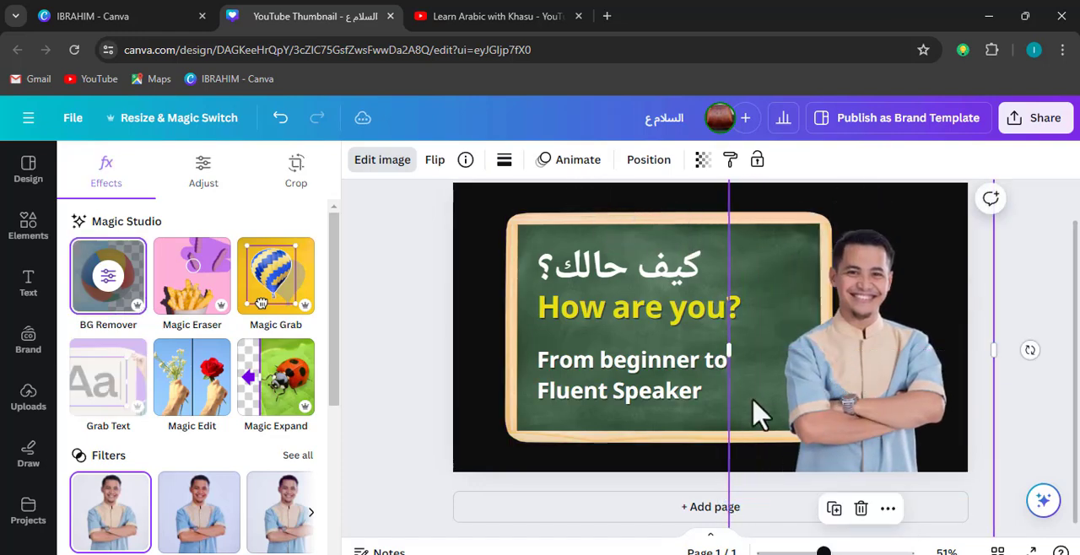
pyautogui.scroll(-3, 754, 414)
pyautogui.moveTo(723, 219); pyautogui.dragTo(642, 187)
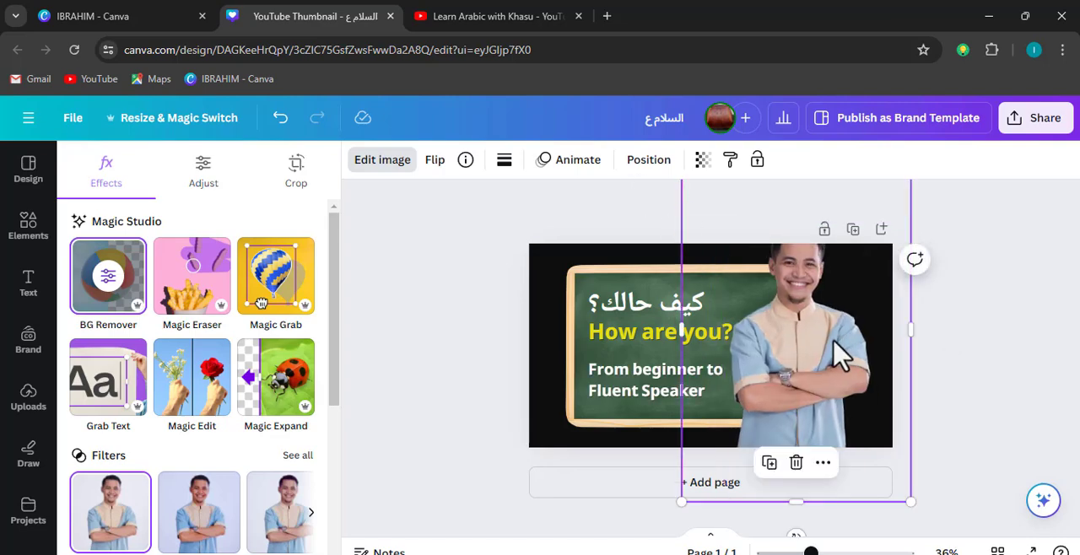
pyautogui.moveTo(841, 354); pyautogui.dragTo(832, 380)
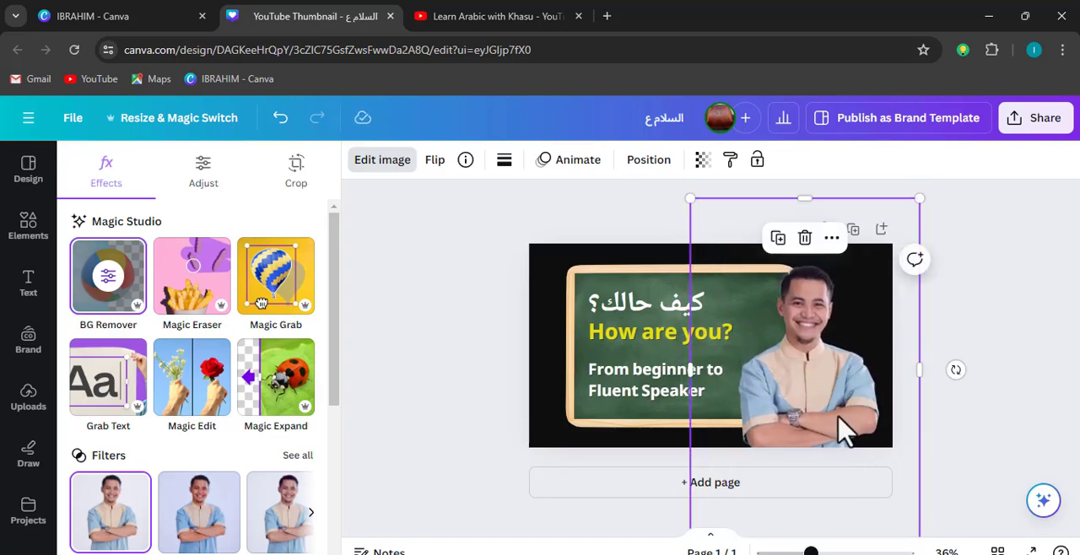
# Select the chalkboard together with its three text lines, enlarge the set slightly towards the upper left and shift it a little down
pyautogui.click(600, 415)
pyautogui.keyDown('shift'); pyautogui.click(601, 394); pyautogui.keyUp('shift')
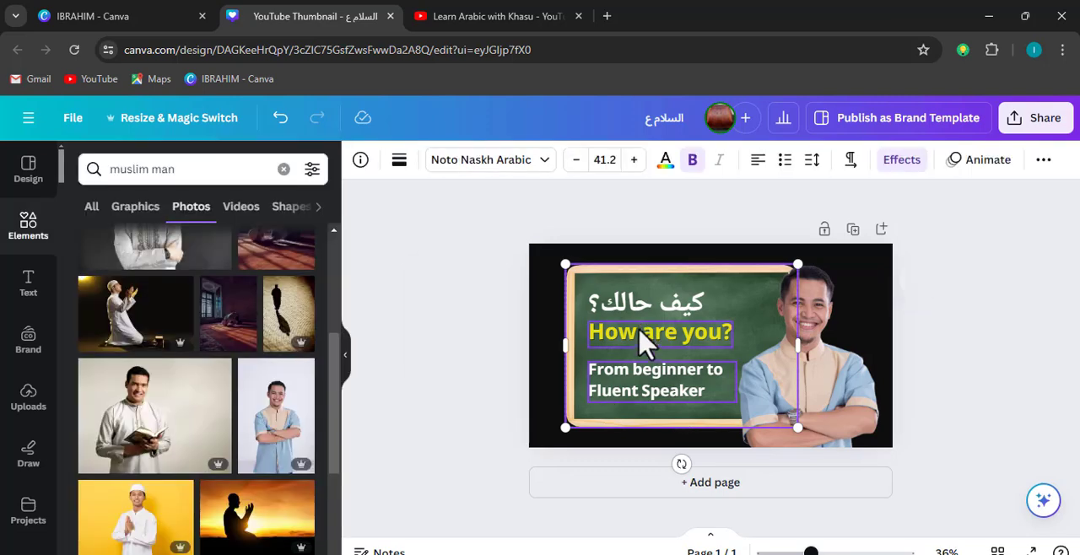
pyautogui.keyDown('shift'); pyautogui.click(639, 328); pyautogui.keyUp('shift')
pyautogui.keyDown('shift'); pyautogui.click(640, 308); pyautogui.keyUp('shift')
pyautogui.moveTo(557, 260); pyautogui.dragTo(537, 248)
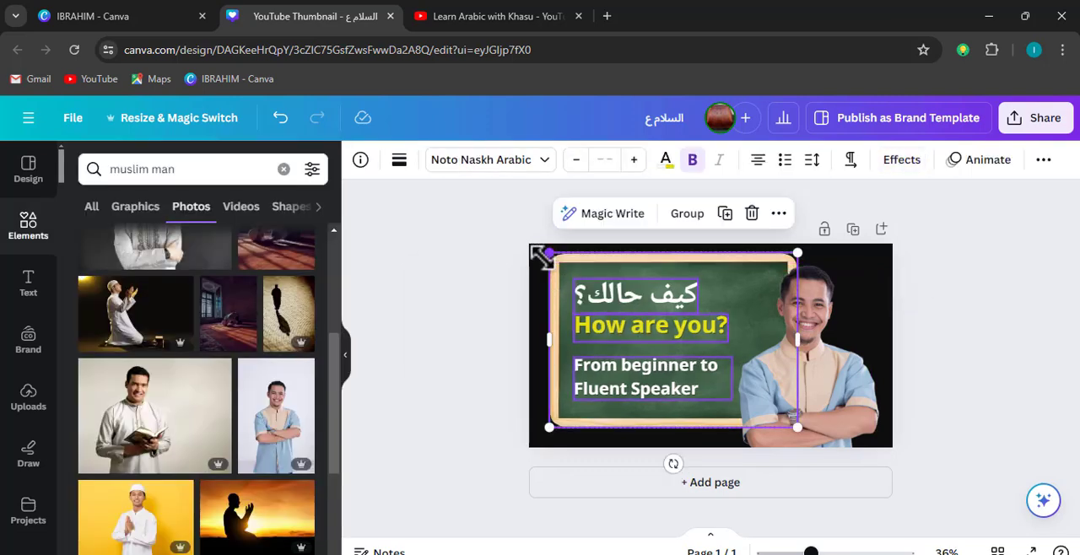
pyautogui.moveTo(651, 414); pyautogui.dragTo(648, 412)
pyautogui.click(998, 404)
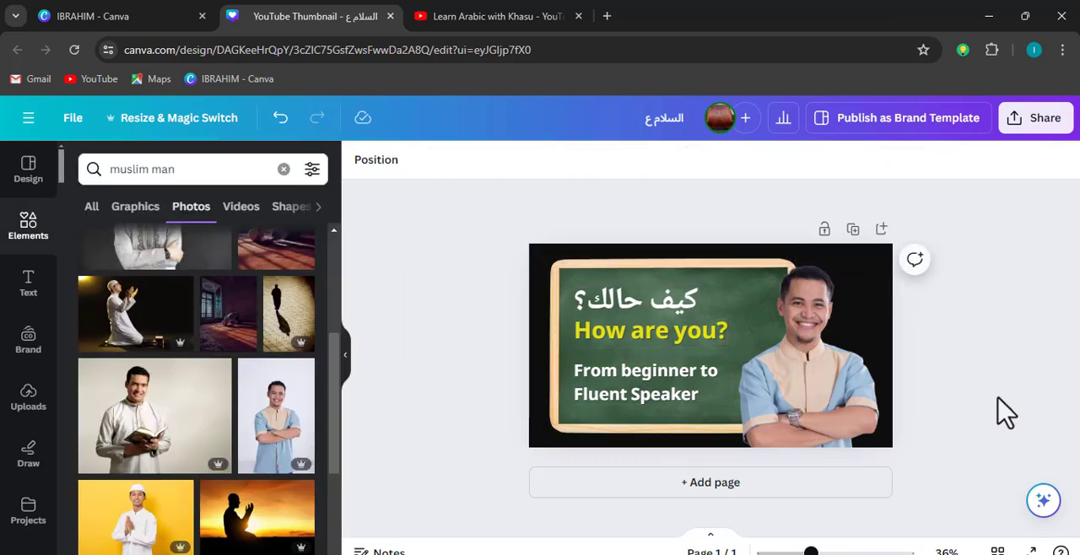
# Compare the thumbnail layout with the reference thumbnails on the YouTube channel and return to the Canva design
pyautogui.click(844, 385)
pyautogui.click(1065, 394)
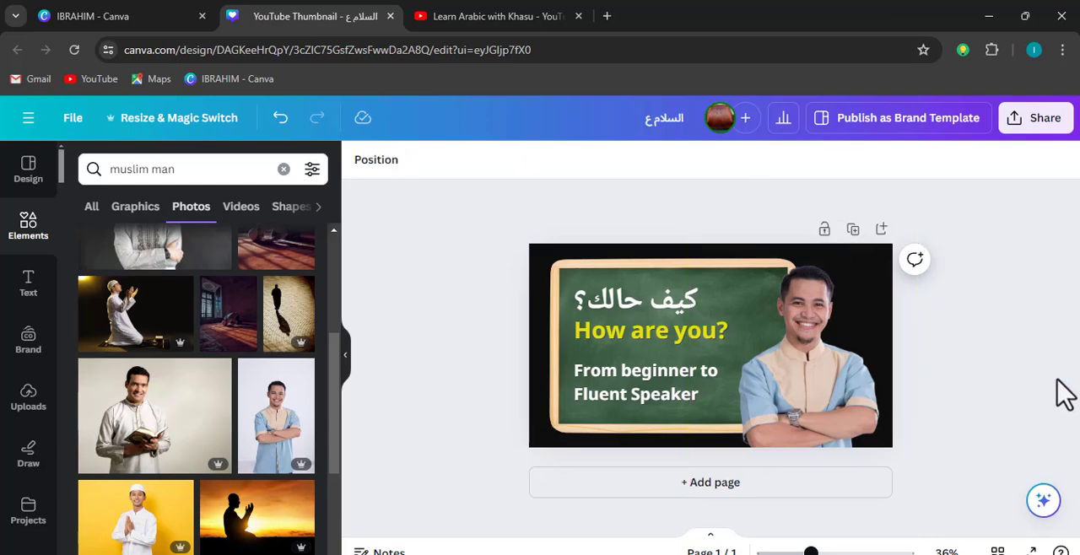
pyautogui.click(476, 26)
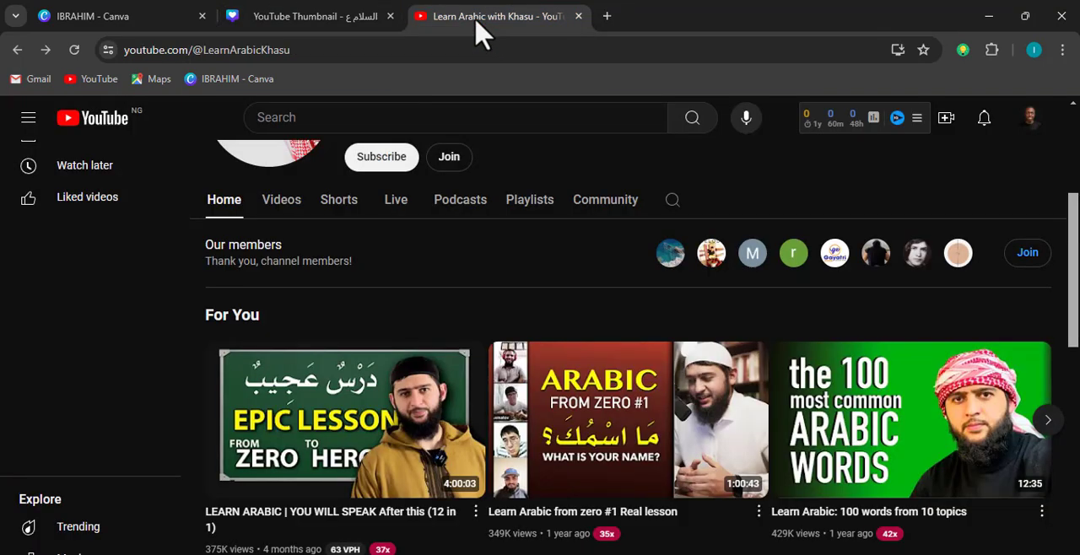
pyautogui.click(284, 19)
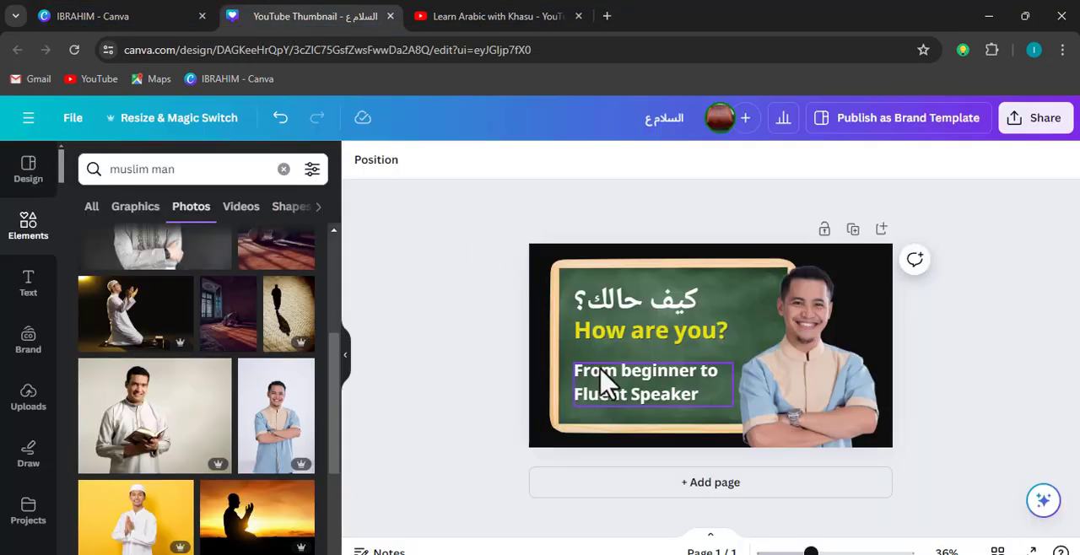
# Capitalise the first letter of "beginner" in the lower text line
pyautogui.click(606, 382)
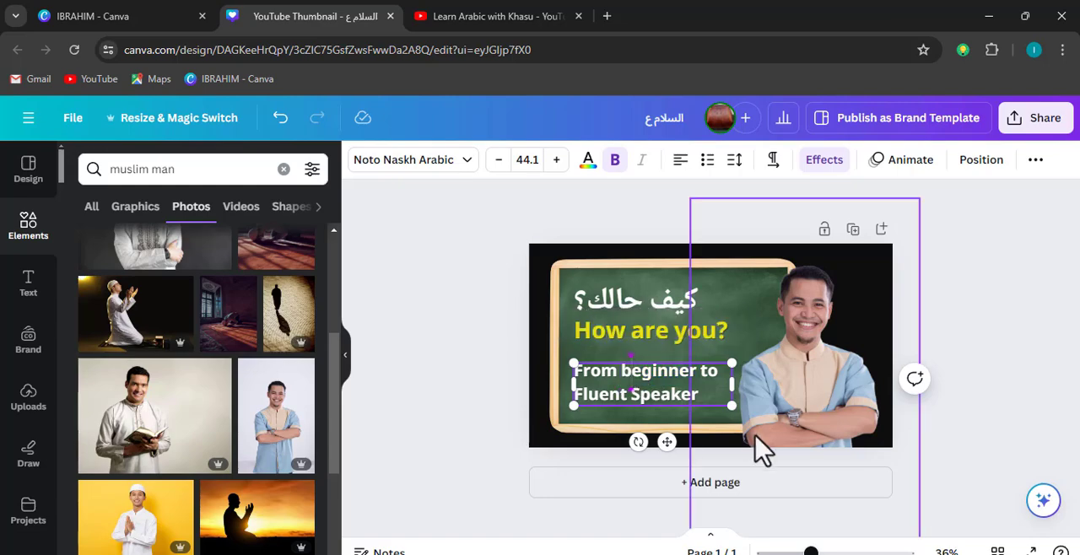
pyautogui.press('Delete')
pyautogui.write('B')
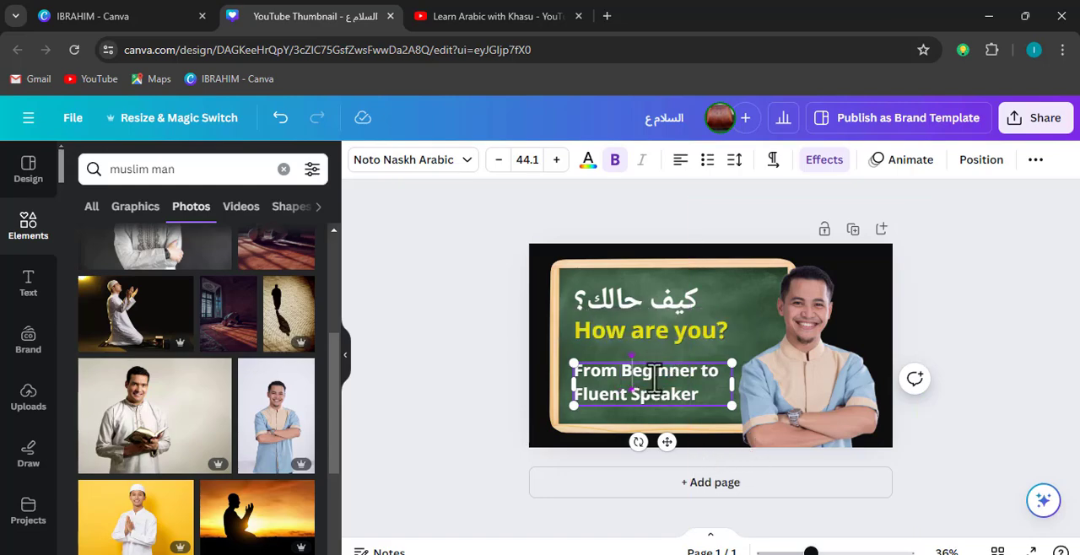
# Colour the words "Beginner" and "Fluent" in the document's yellow
pyautogui.moveTo(623, 380); pyautogui.dragTo(697, 375)
pyautogui.click(588, 165)
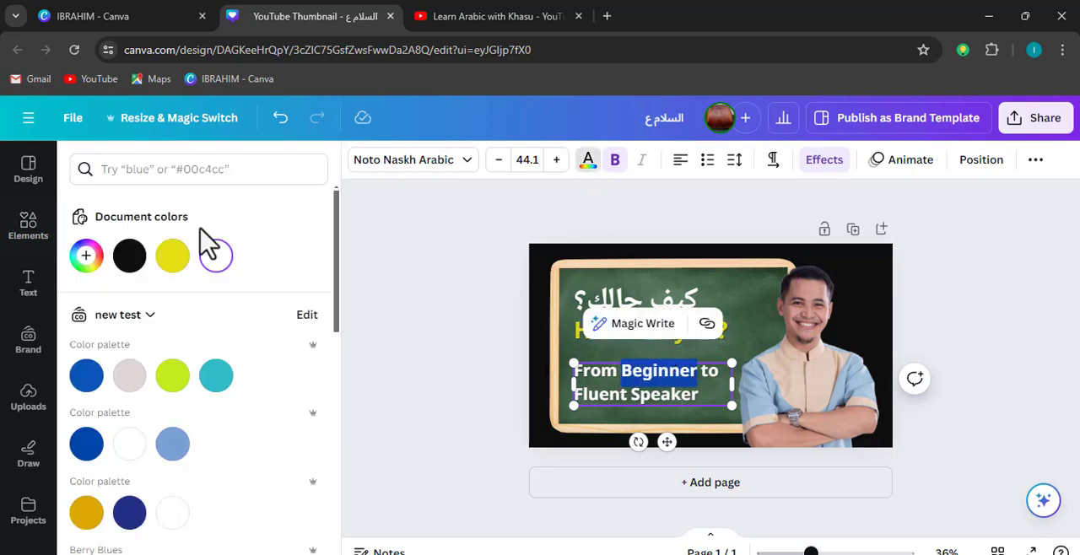
pyautogui.click(172, 256)
pyautogui.click(623, 397)
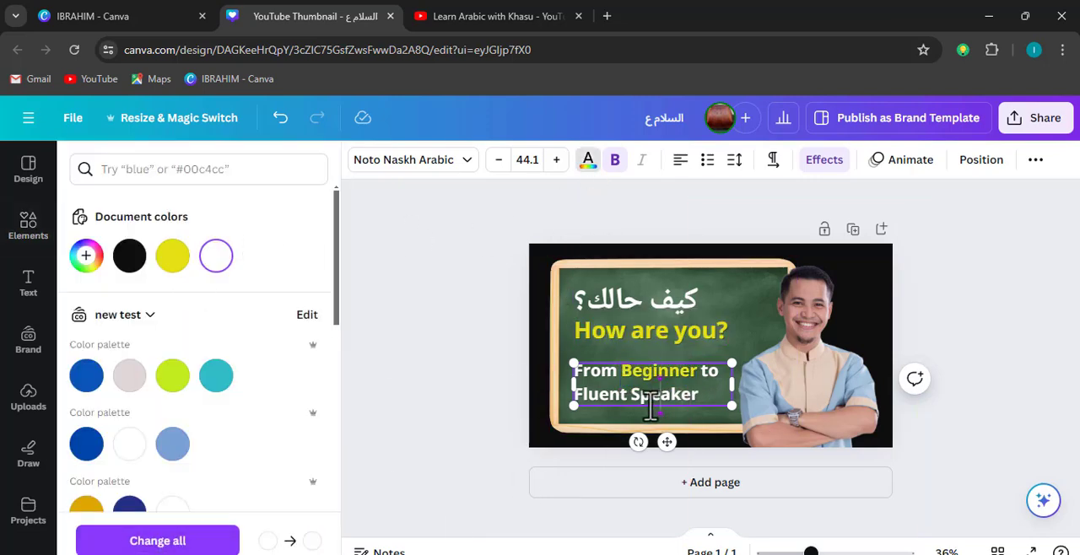
pyautogui.moveTo(606, 401); pyautogui.dragTo(573, 394)
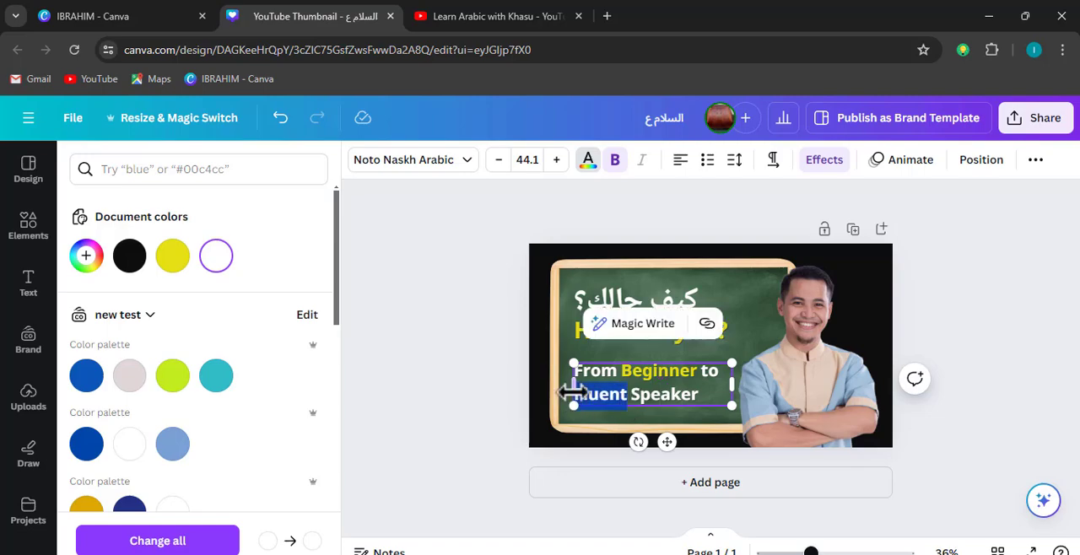
pyautogui.click(172, 256)
pyautogui.click(475, 380)
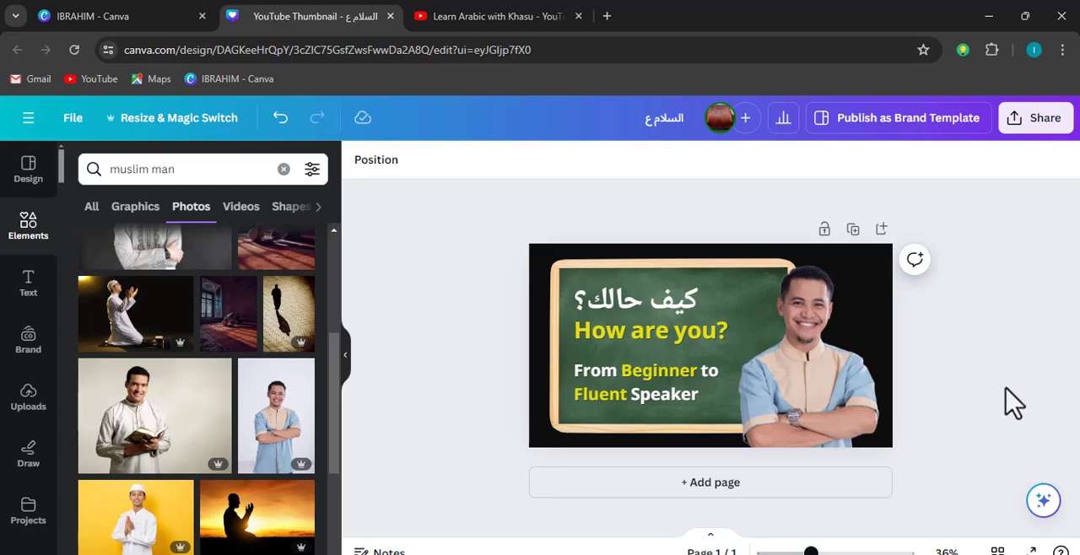
# Nudge the "From Beginner to Fluent Speaker" text slightly up and append "in minutes" to it
pyautogui.click(667, 391)
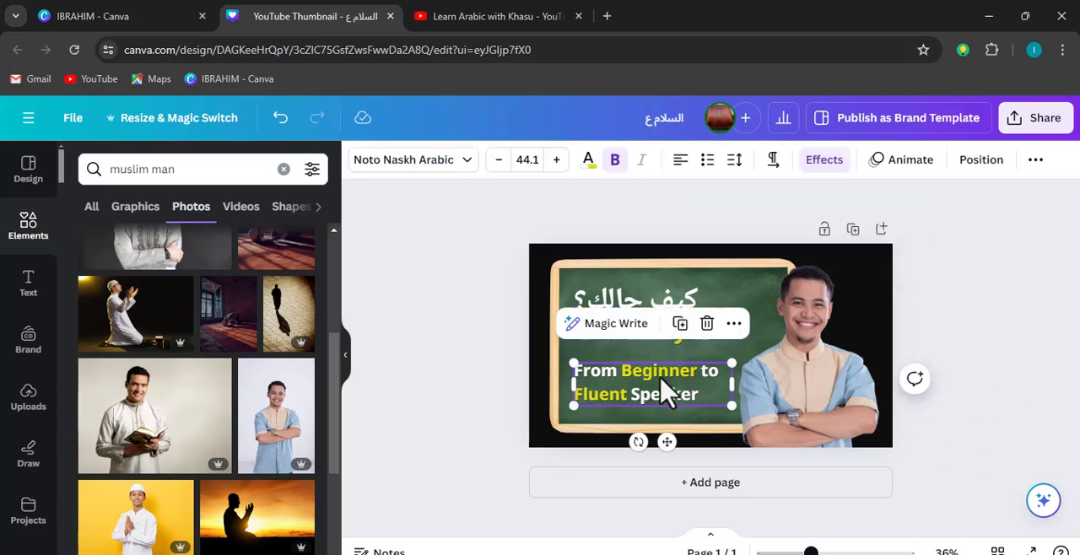
pyautogui.click(1032, 381)
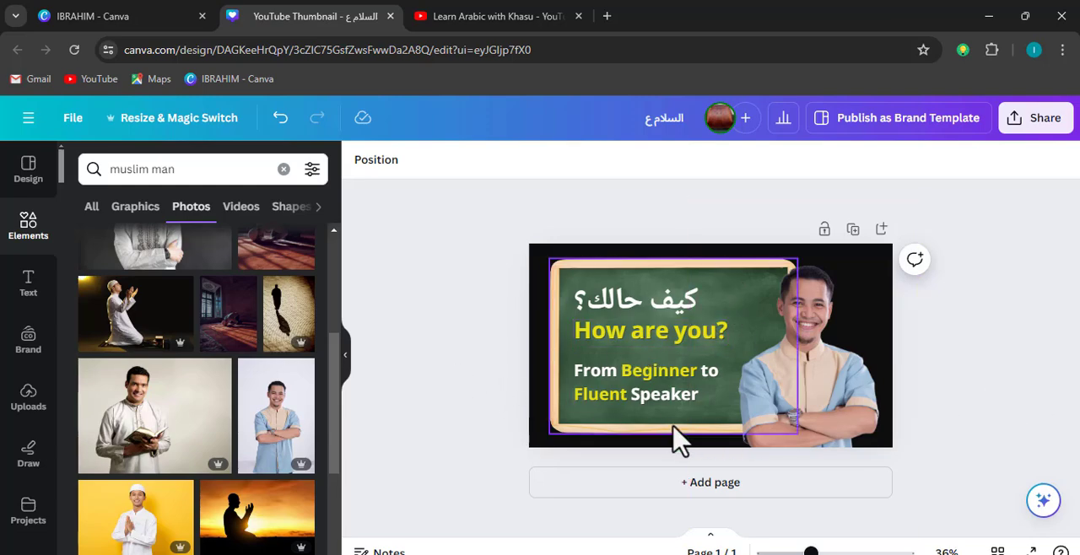
pyautogui.click(650, 404)
pyautogui.moveTo(648, 404); pyautogui.dragTo(650, 401)
pyautogui.click(723, 401)
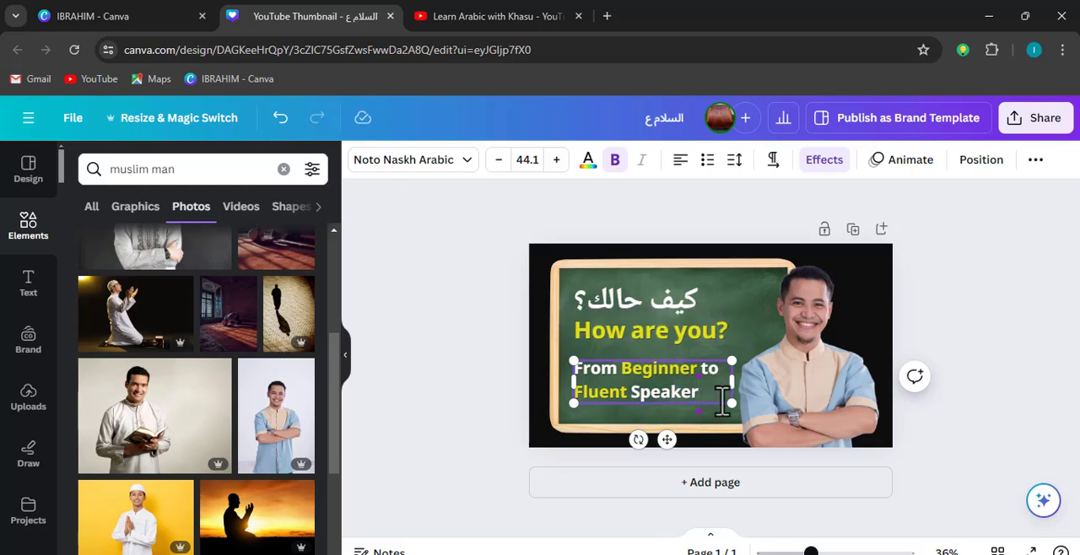
pyautogui.write('in minutes')
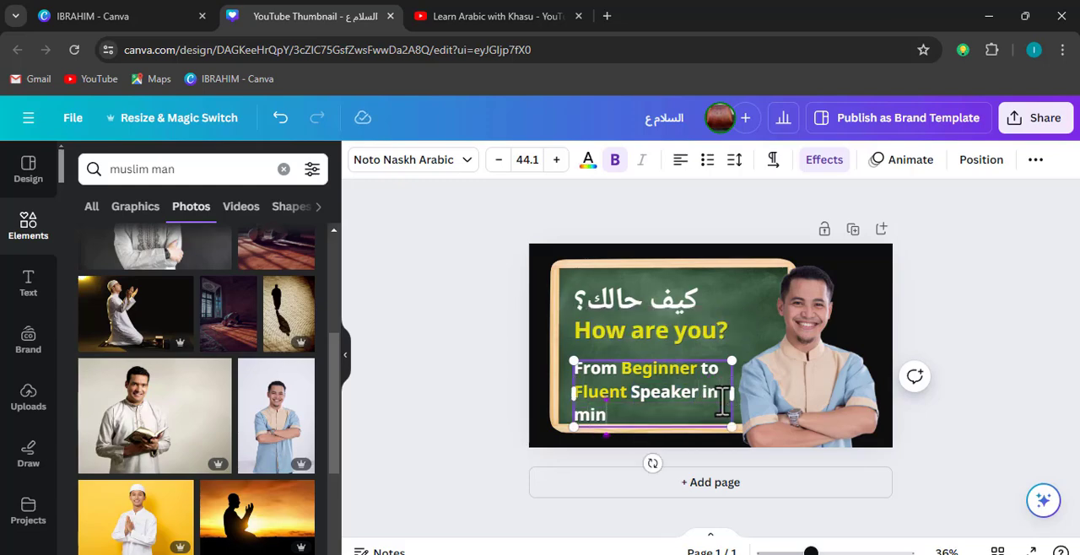
pyautogui.click(1004, 424)
# Move the "From Beginner to Fluent Speaker in minutes" text up, closer beneath "How are you?"
pyautogui.click(657, 433)
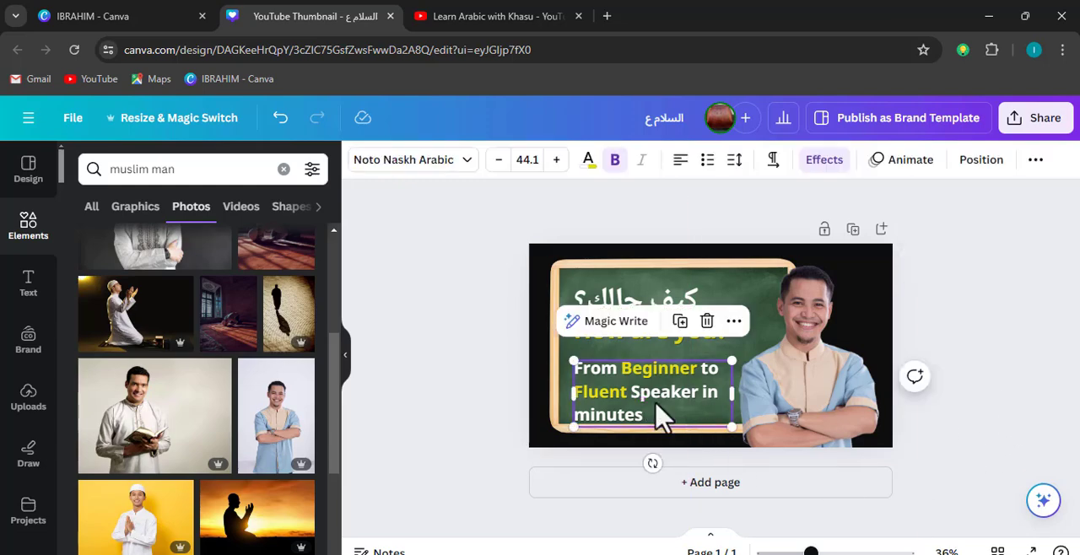
pyautogui.moveTo(656, 415); pyautogui.dragTo(656, 385)
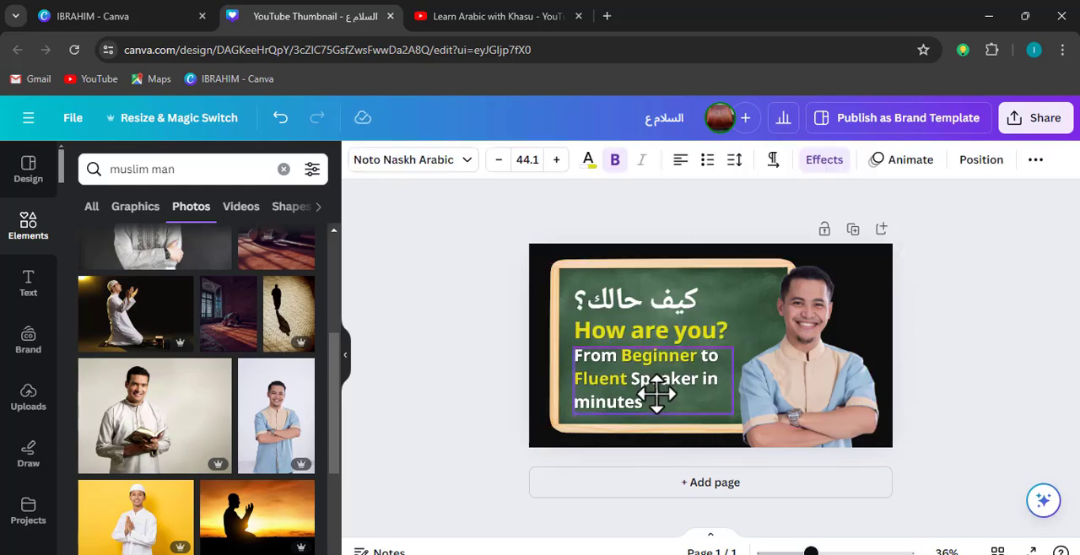
pyautogui.press('Escape')
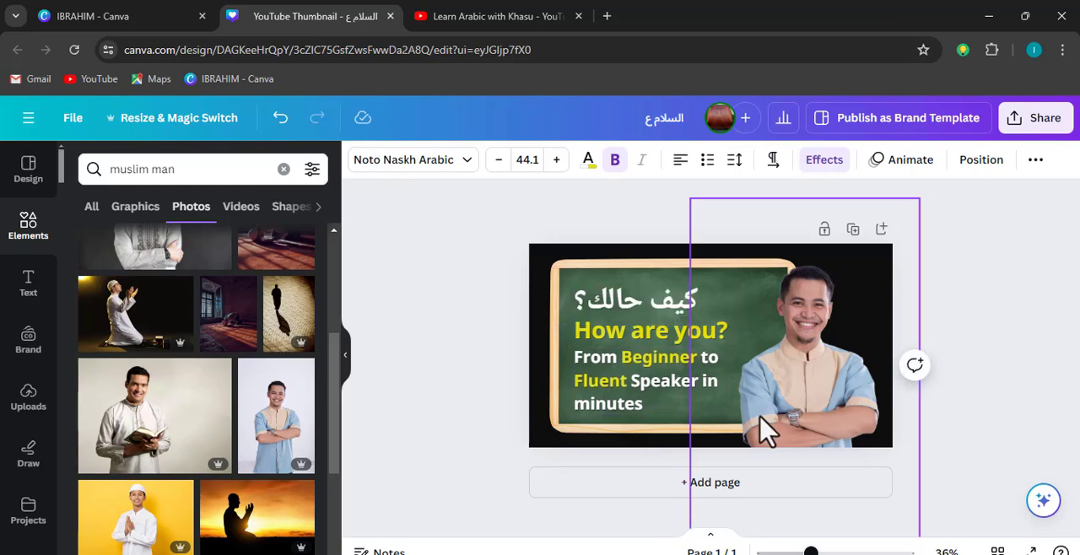
pyautogui.click(992, 355)
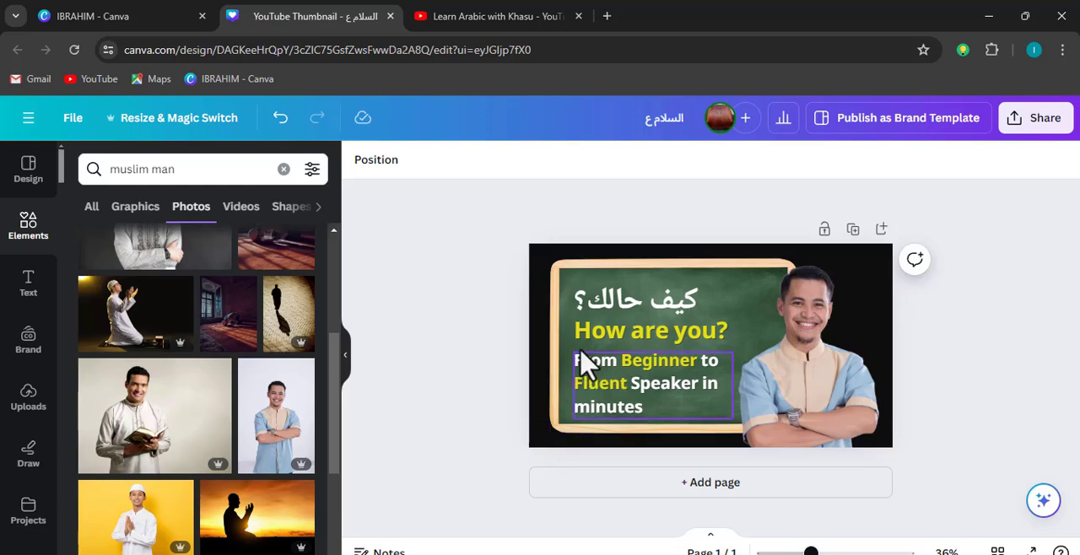
# Insert a thin white horizontal line between "How are you?" and "From Beginner to Fluent Speaker in minutes", starting at the text's left edge
pyautogui.click(26, 285)
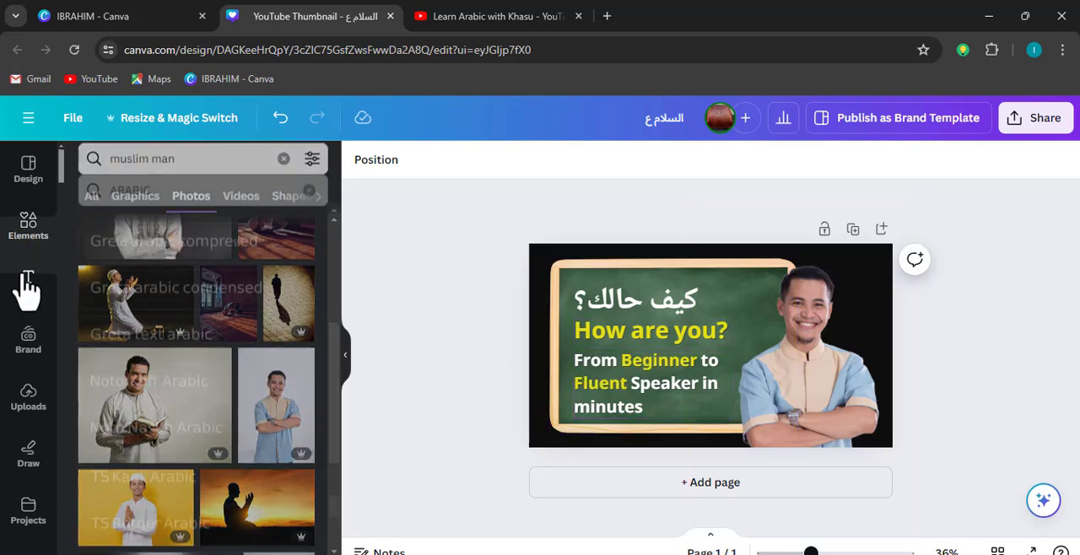
pyautogui.click(28, 225)
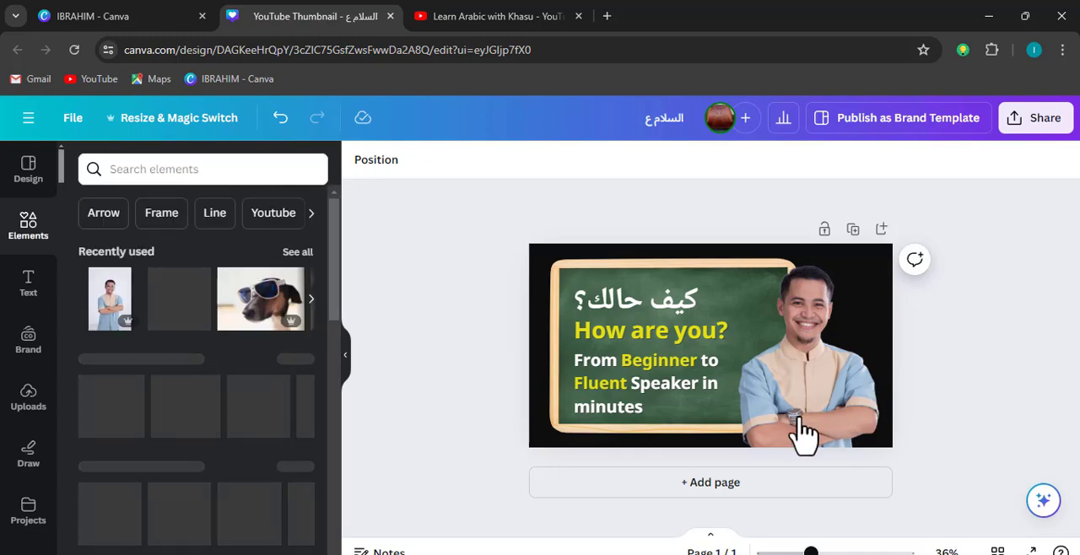
pyautogui.click(592, 350)
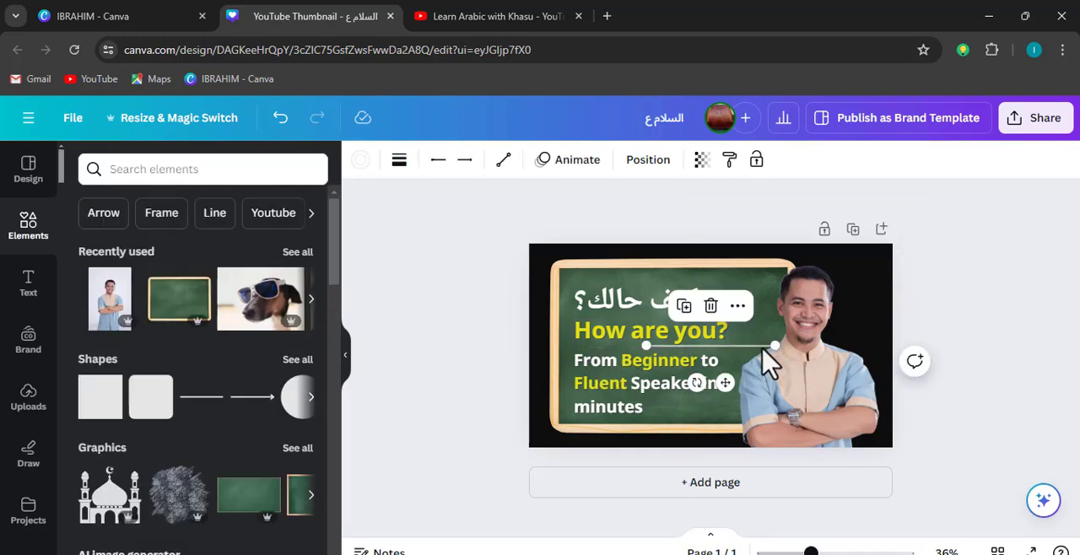
pyautogui.moveTo(705, 347); pyautogui.dragTo(750, 347)
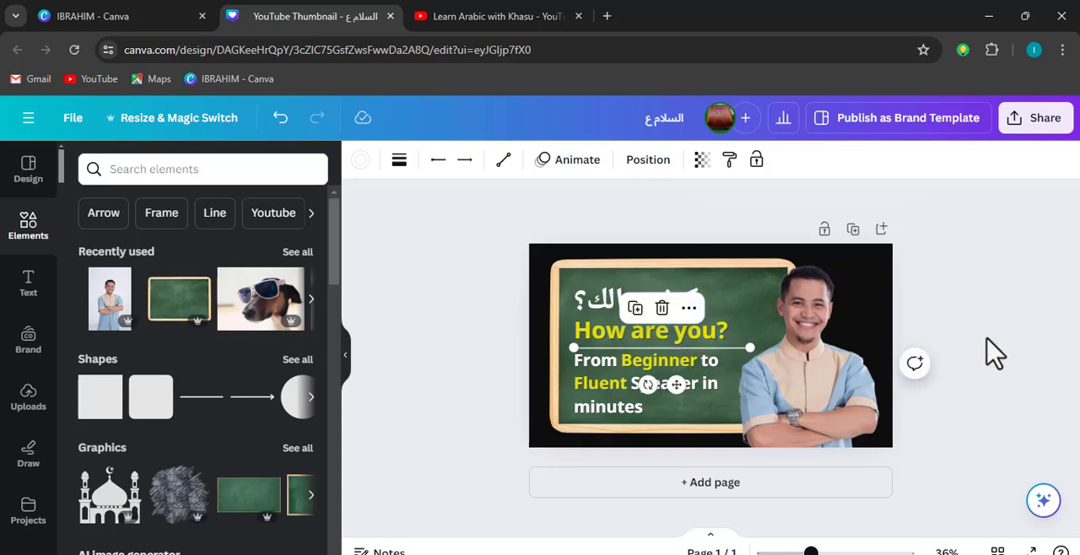
pyautogui.click(996, 362)
# Nudge the Arabic heading, "How are you?" and the divider line slightly up together
pyautogui.click(635, 330)
pyautogui.keyDown('shift'); pyautogui.click(636, 307); pyautogui.keyUp('shift')
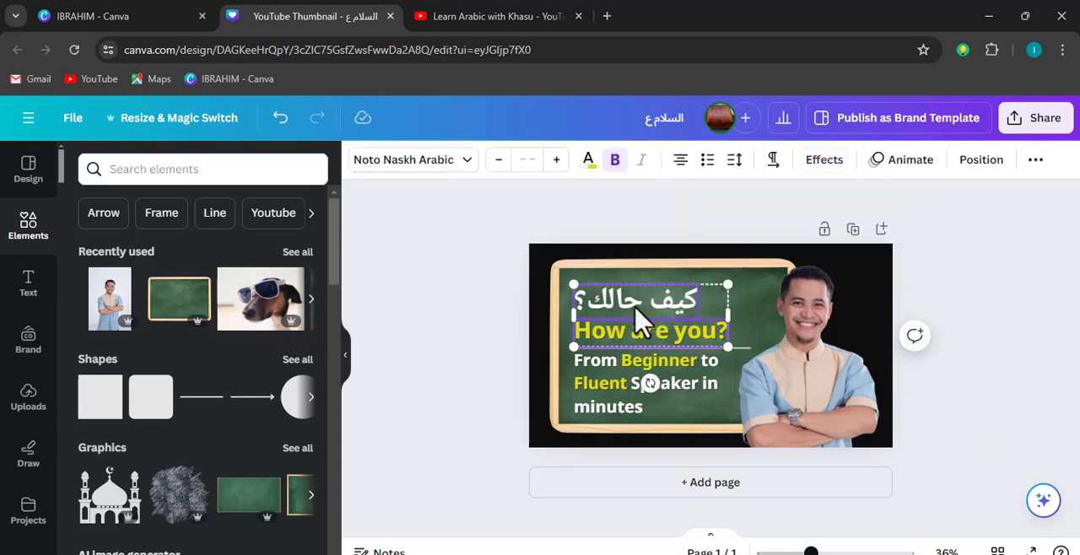
pyautogui.keyDown('shift'); pyautogui.click(742, 348); pyautogui.keyUp('shift')
pyautogui.moveTo(699, 334)
pyautogui.mouseDown()
pyautogui.moveTo(695, 321)
pyautogui.moveTo(698, 332)
pyautogui.mouseUp()
pyautogui.click(1004, 354)
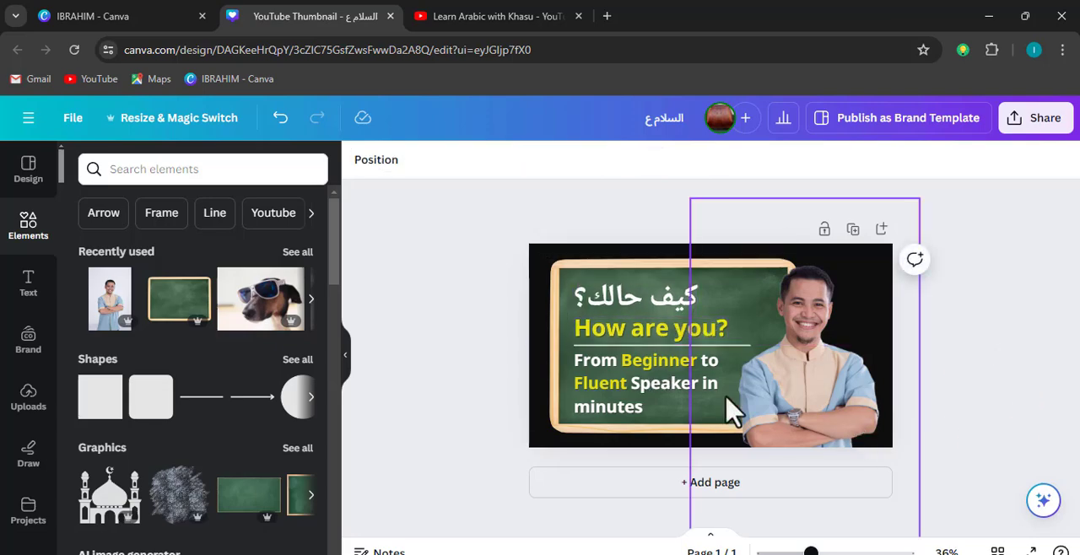
# Move the two heading lines and the divider further up as a group, widening the gap above "From Beginner to Fluent Speaker in minutes"
pyautogui.click(660, 371)
pyautogui.click(746, 346)
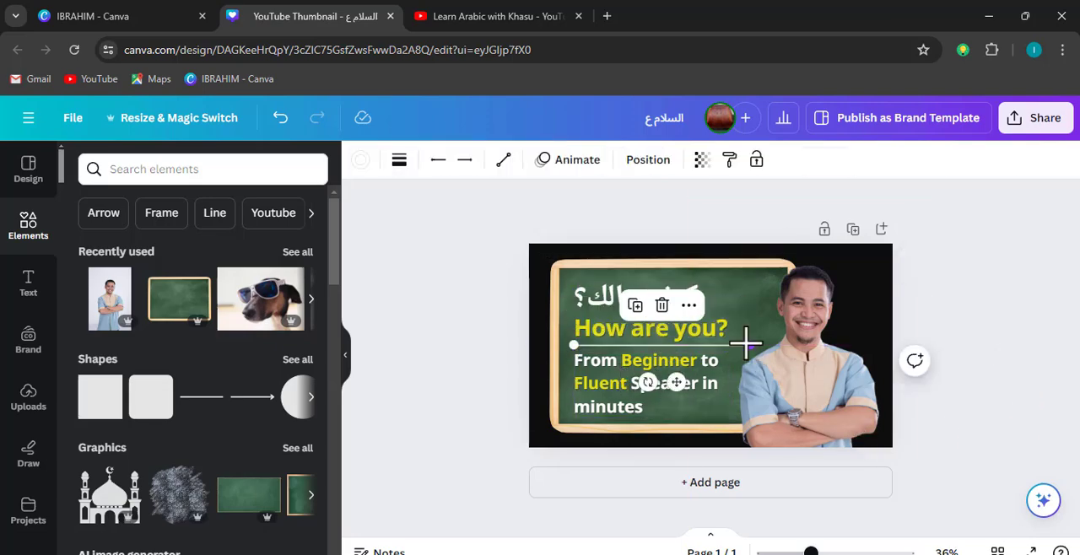
pyautogui.keyDown('shift'); pyautogui.click(706, 329); pyautogui.keyUp('shift')
pyautogui.keyDown('shift'); pyautogui.click(685, 313); pyautogui.keyUp('shift')
pyautogui.moveTo(673, 313); pyautogui.dragTo(672, 301)
pyautogui.click(1017, 384)
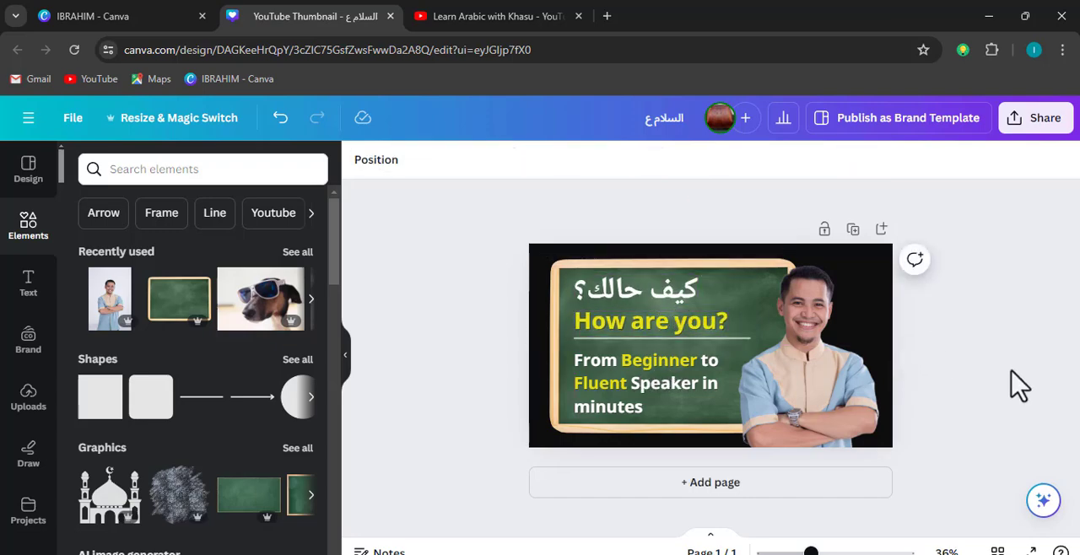